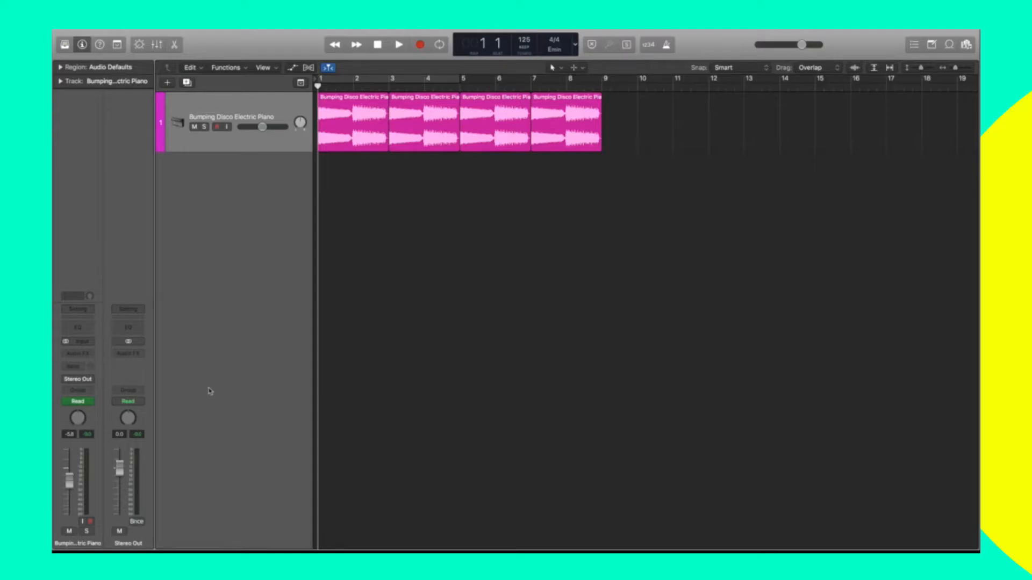
- Insert a stereo SilverVerb reverb on the Bumping Disco Electric Piano track and move its window clear of the regions
{"action": "left_click", "coordinate": [86, 354]}
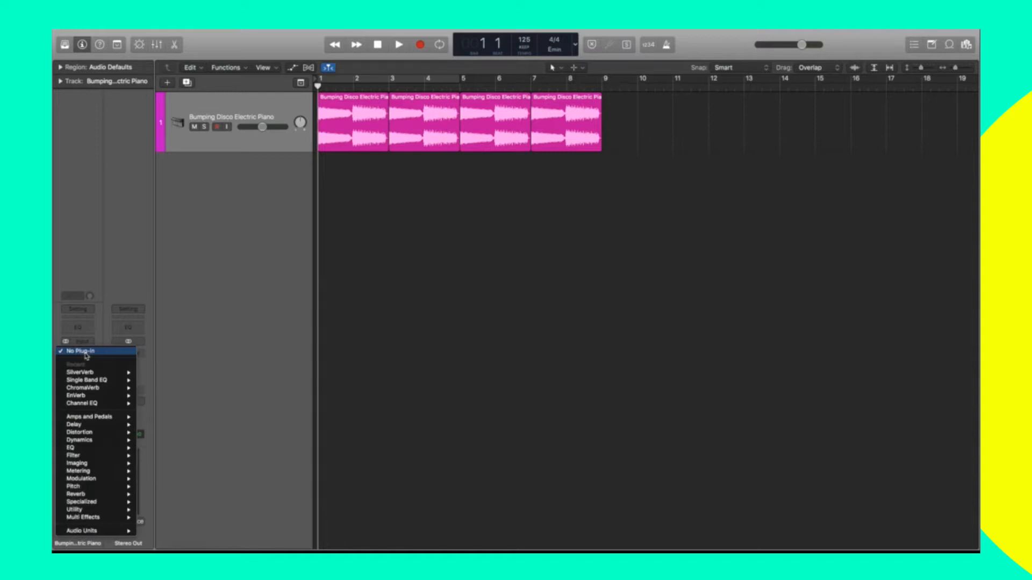
{"action": "mouse_move", "coordinate": [82, 494]}
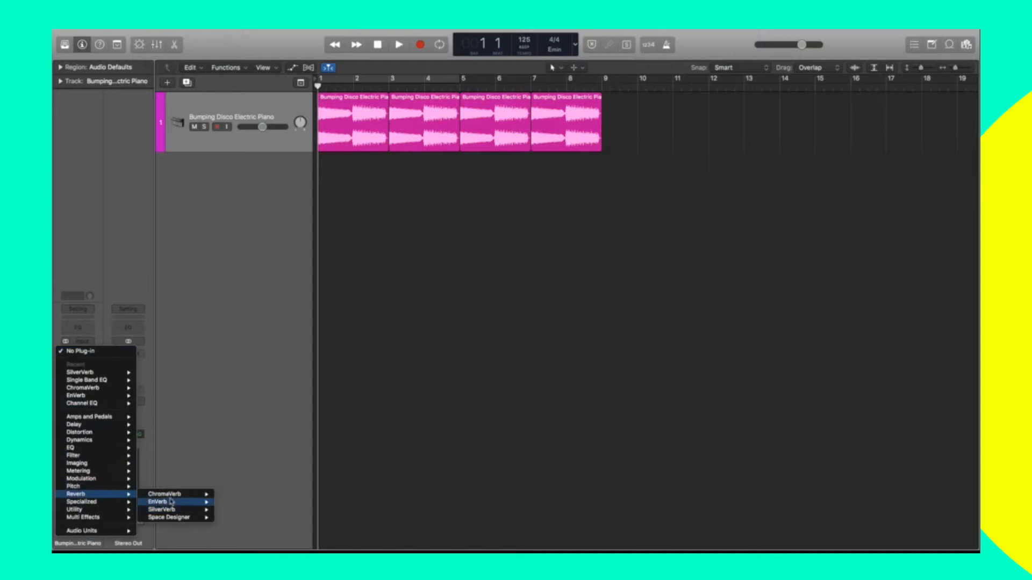
{"action": "mouse_move", "coordinate": [170, 509]}
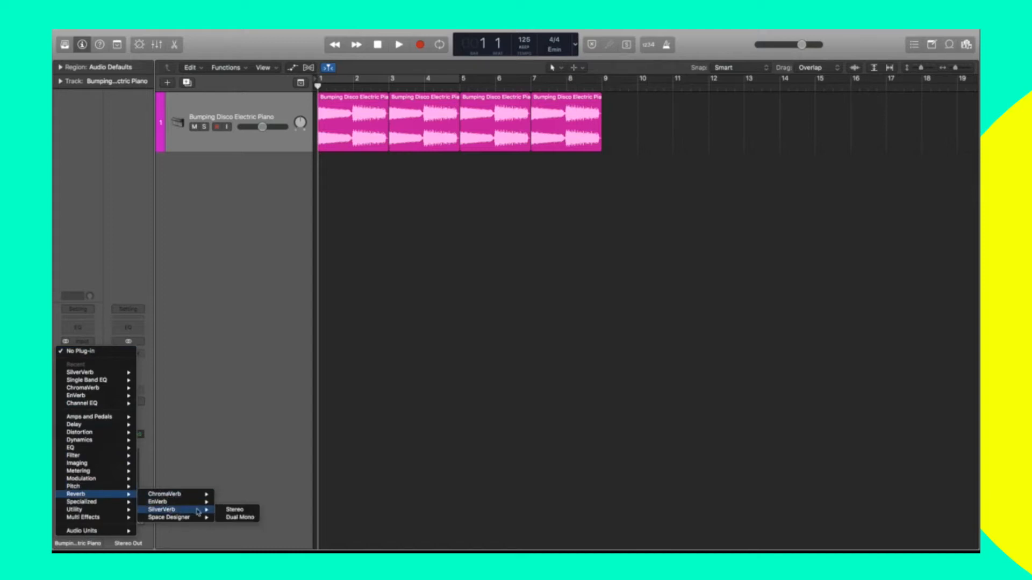
{"action": "left_click", "coordinate": [234, 509]}
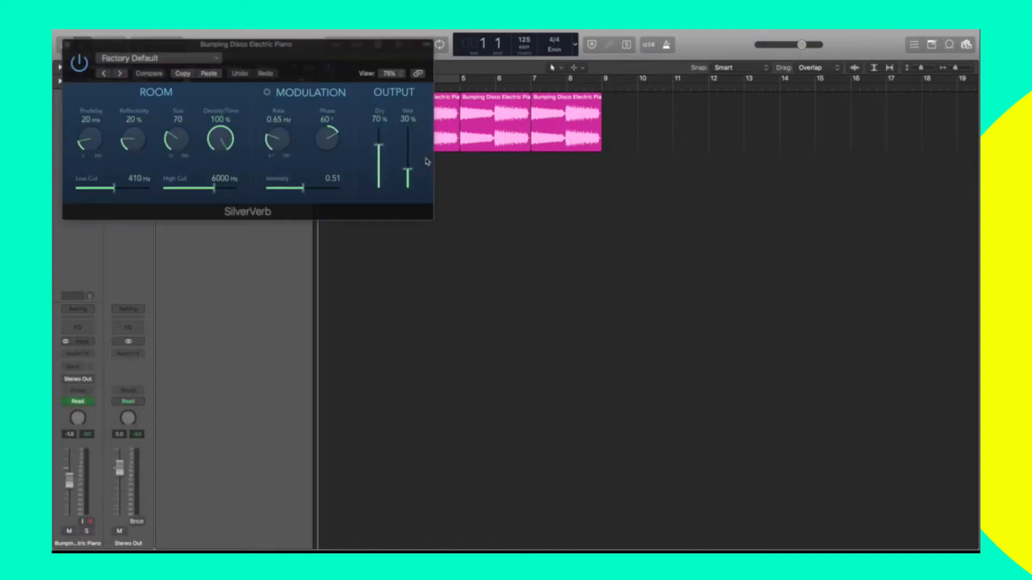
{"action": "left_click_drag", "start_coordinate": [338, 45], "coordinate": [527, 264]}
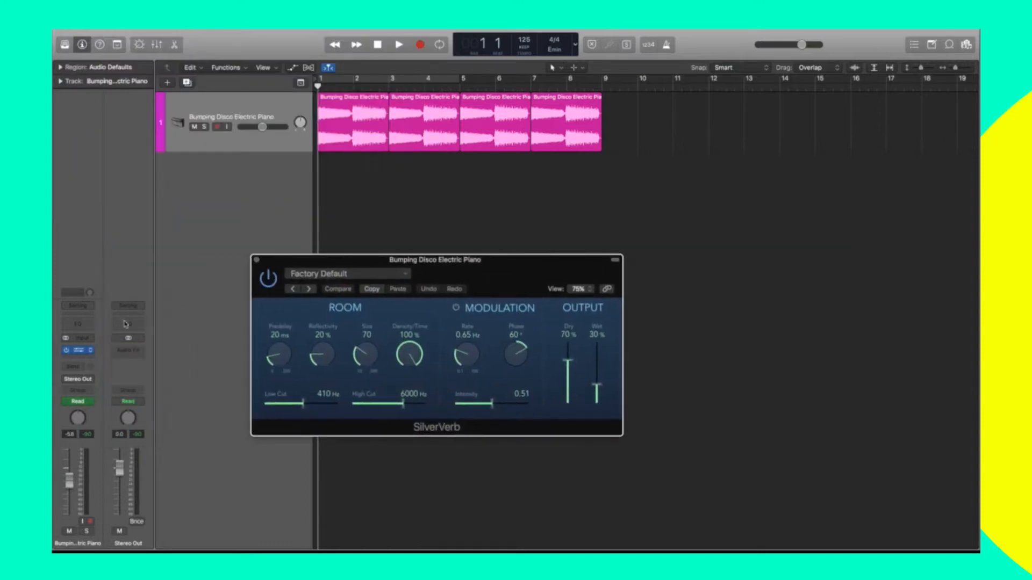
{"action": "left_click", "coordinate": [87, 352]}
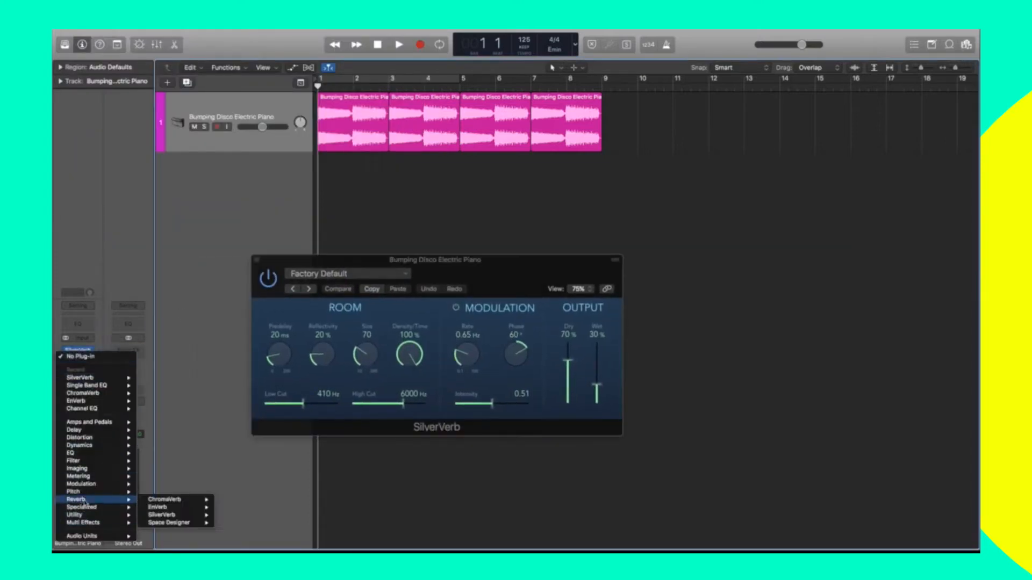
{"action": "mouse_move", "coordinate": [189, 509]}
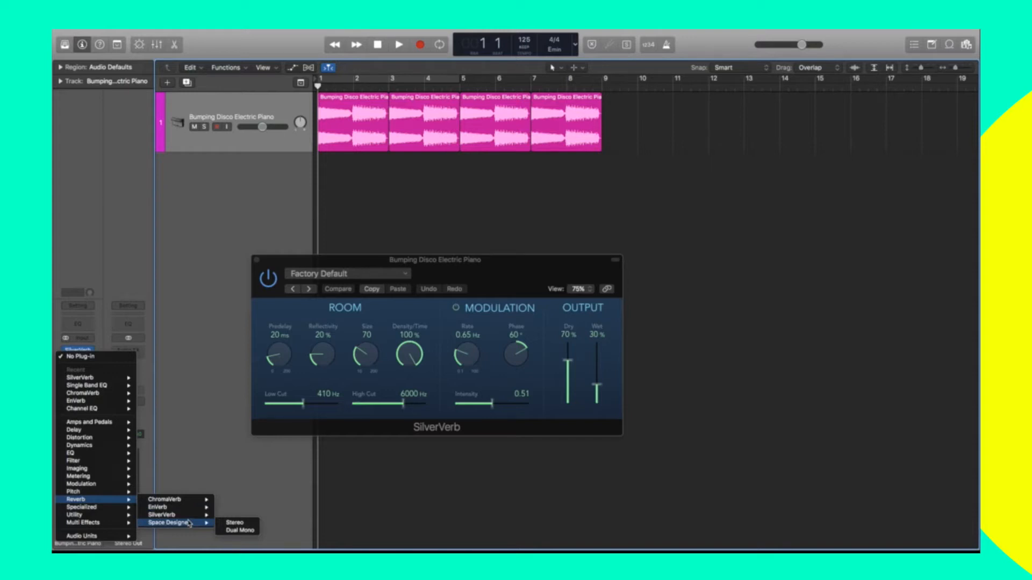
{"action": "left_click", "coordinate": [469, 288]}
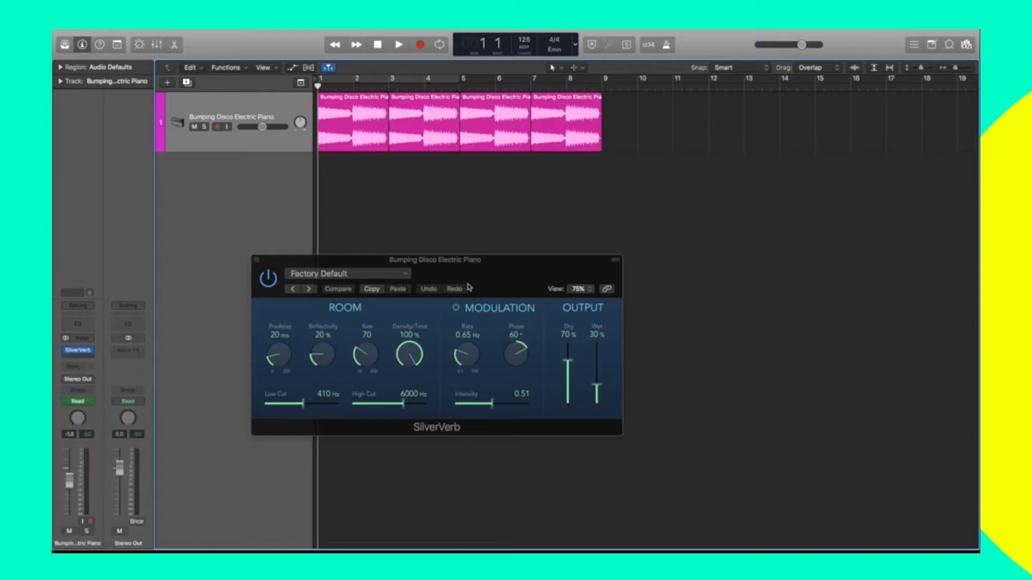
- Set SilverVerb's dry output to 100%, bypass the plug-in and audition the unprocessed piano
{"action": "left_click_drag", "start_coordinate": [568, 360], "coordinate": [573, 341]}
{"action": "left_click", "coordinate": [273, 285]}
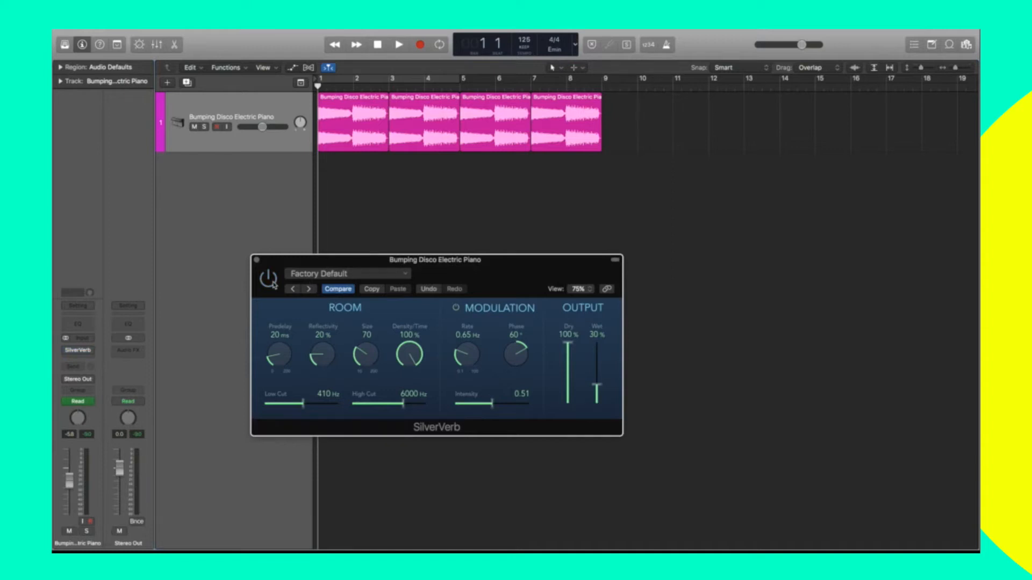
{"action": "key", "text": "space"}
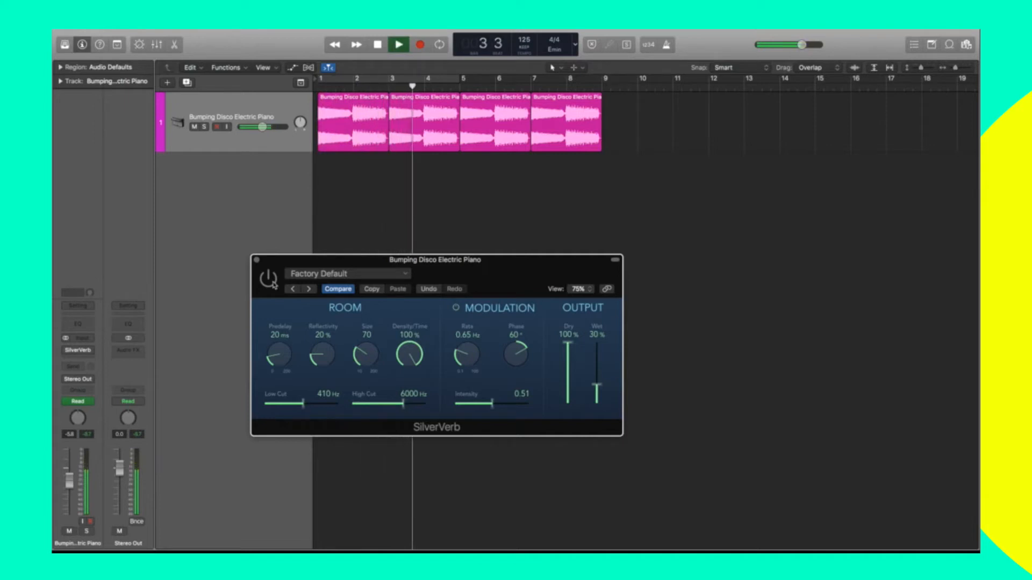
{"action": "key", "text": "space"}
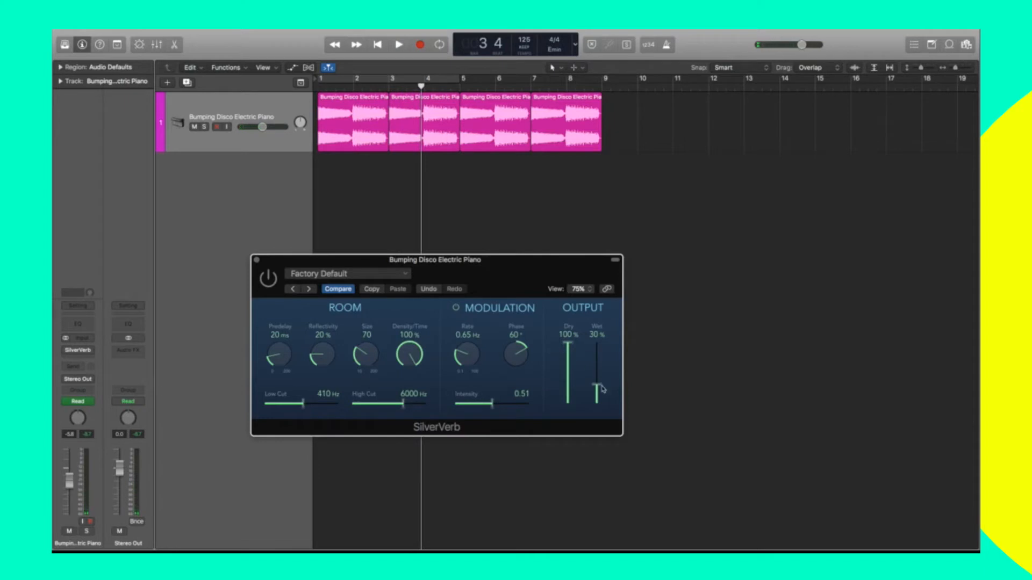
- With SilverVerb enabled at 60% wet, play the piano from the start, varying the wet output to 100% and down to 0%
{"action": "left_click_drag", "start_coordinate": [600, 388], "coordinate": [604, 369]}
{"action": "key", "text": "Return"}
{"action": "key", "text": "space"}
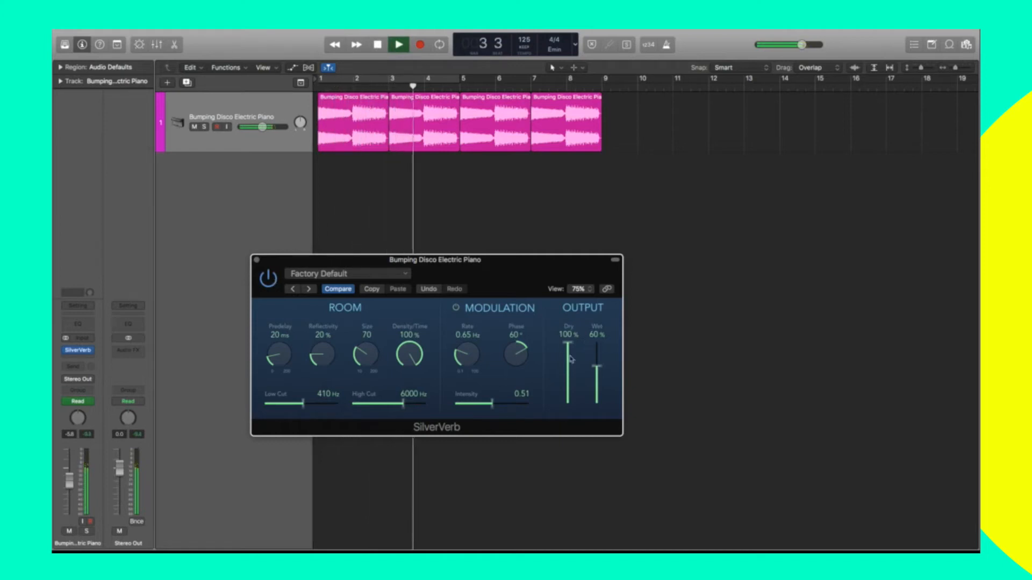
{"action": "left_click_drag", "start_coordinate": [596, 367], "coordinate": [598, 343]}
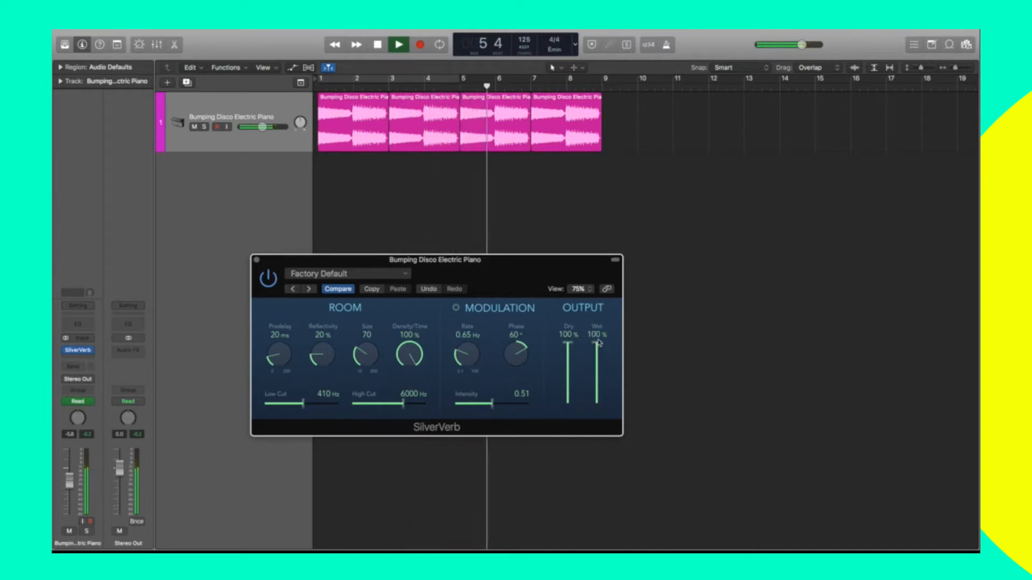
{"action": "left_click_drag", "start_coordinate": [598, 343], "coordinate": [603, 381]}
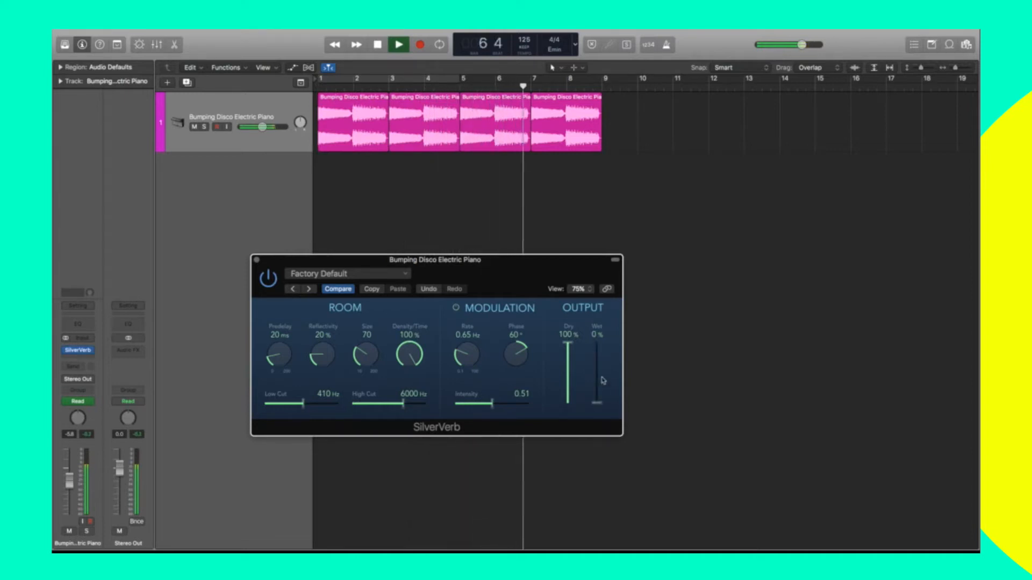
{"action": "key", "text": "space"}
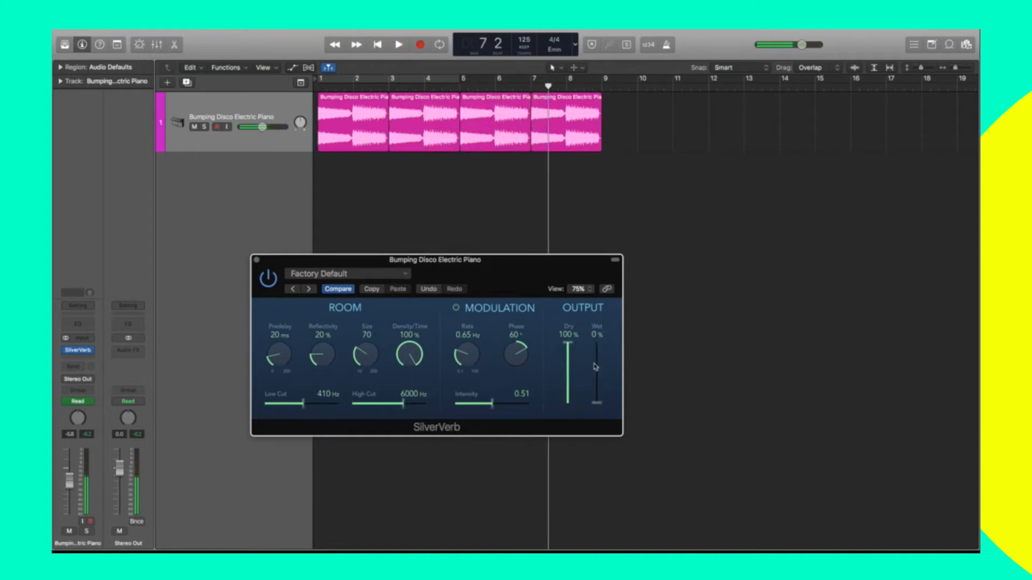
- Replay the piano from the start with SilverVerb's dry output at 100%, raising the wet output to 53%
{"action": "key", "text": "Return"}
{"action": "key", "text": "space"}
{"action": "mouse_move", "coordinate": [569, 345]}
{"action": "left_mouse_down"}
{"action": "mouse_move", "coordinate": [573, 382]}
{"action": "mouse_move", "coordinate": [567, 342]}
{"action": "left_mouse_up"}
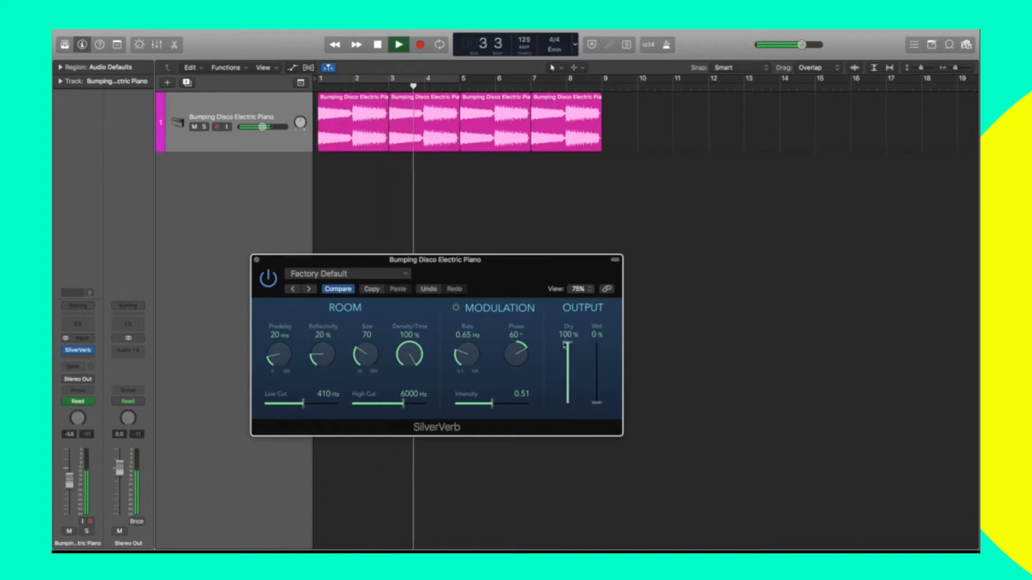
{"action": "left_click_drag", "start_coordinate": [595, 402], "coordinate": [602, 374]}
{"action": "key", "text": "space"}
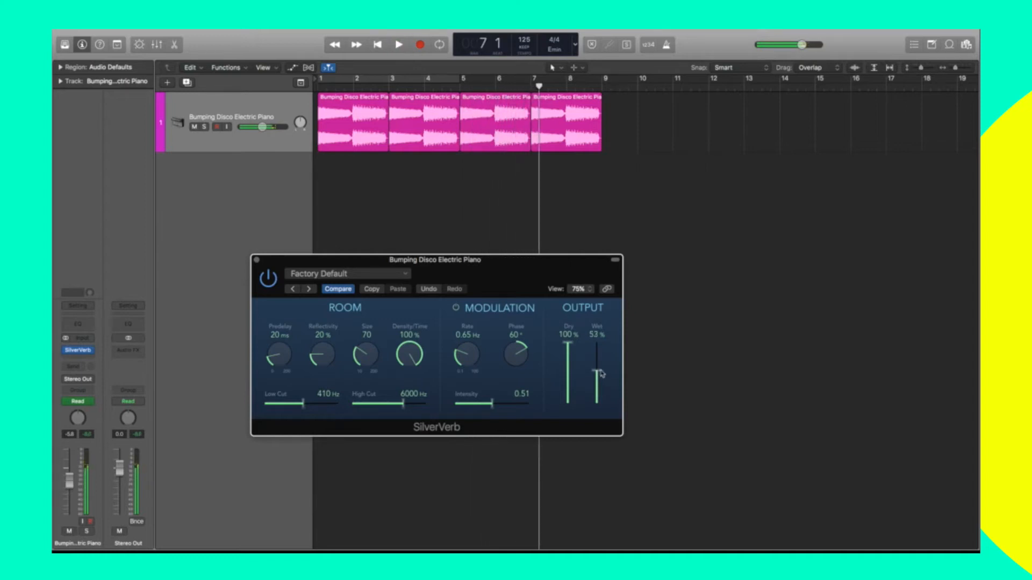
- Close SilverVerb, replace it with a Tape Delay on the piano track and move the delay's window toward the middle
{"action": "left_click", "coordinate": [256, 261]}
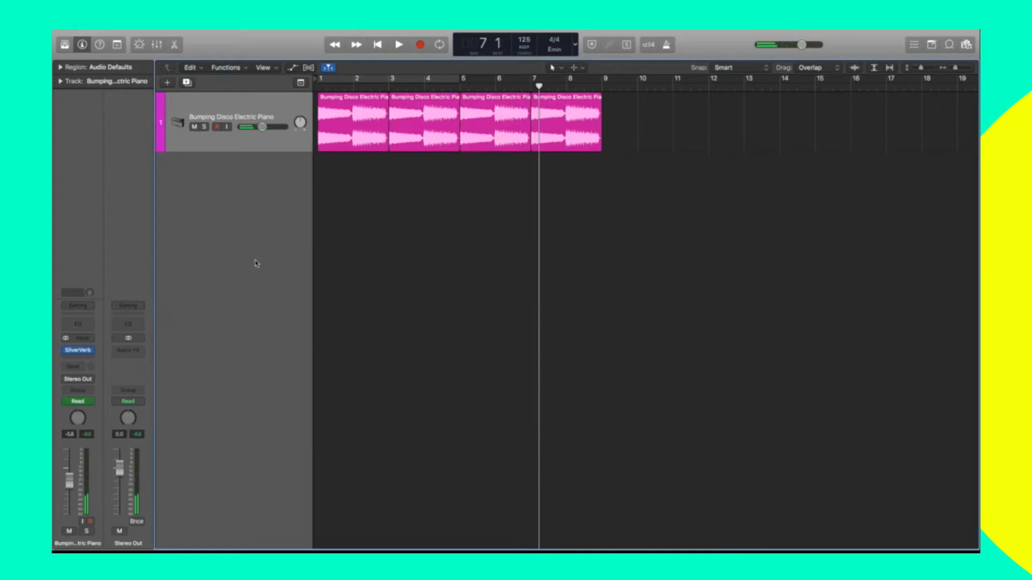
{"action": "left_click", "coordinate": [91, 352]}
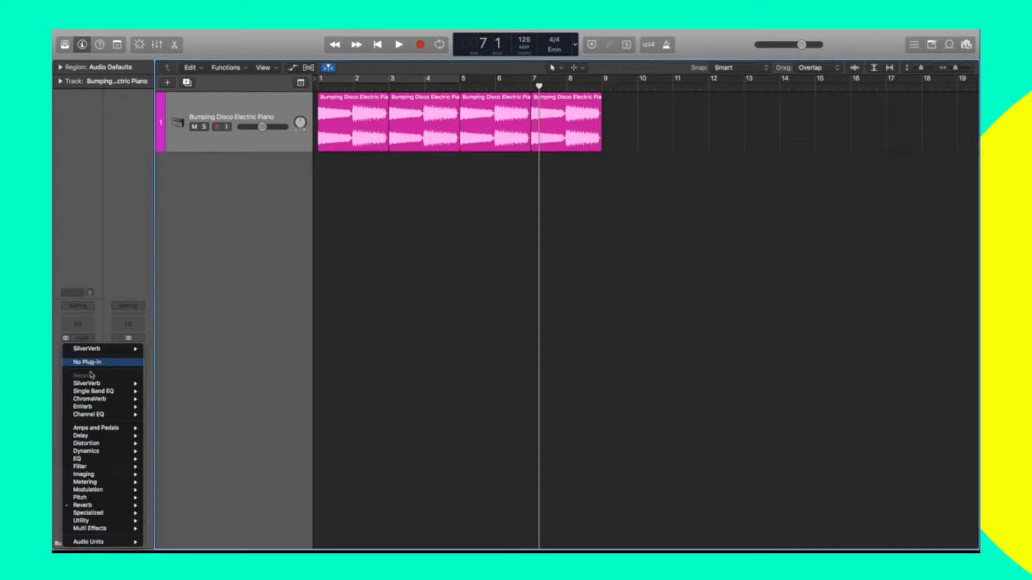
{"action": "mouse_move", "coordinate": [88, 414]}
{"action": "mouse_move", "coordinate": [93, 469]}
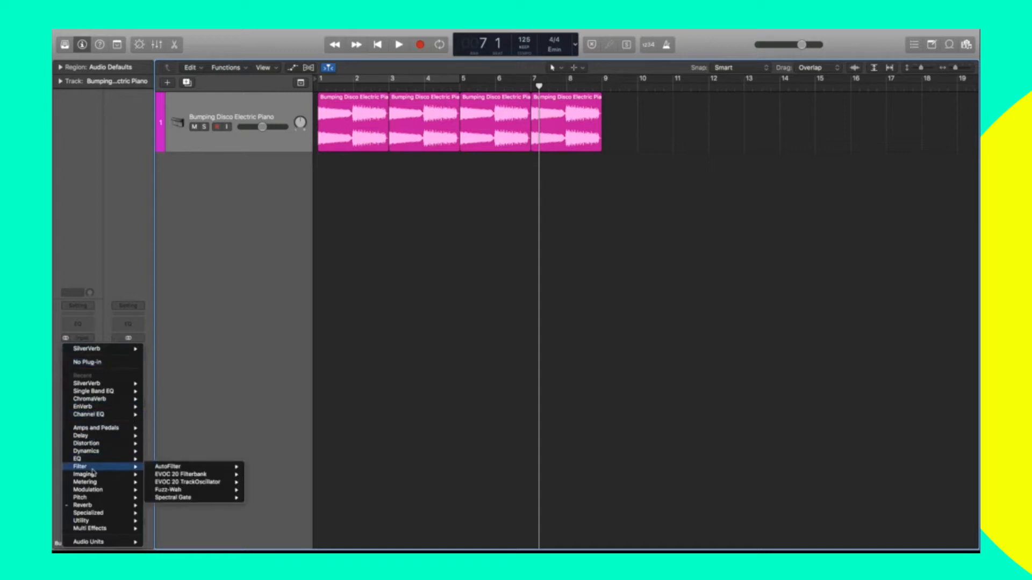
{"action": "mouse_move", "coordinate": [93, 438]}
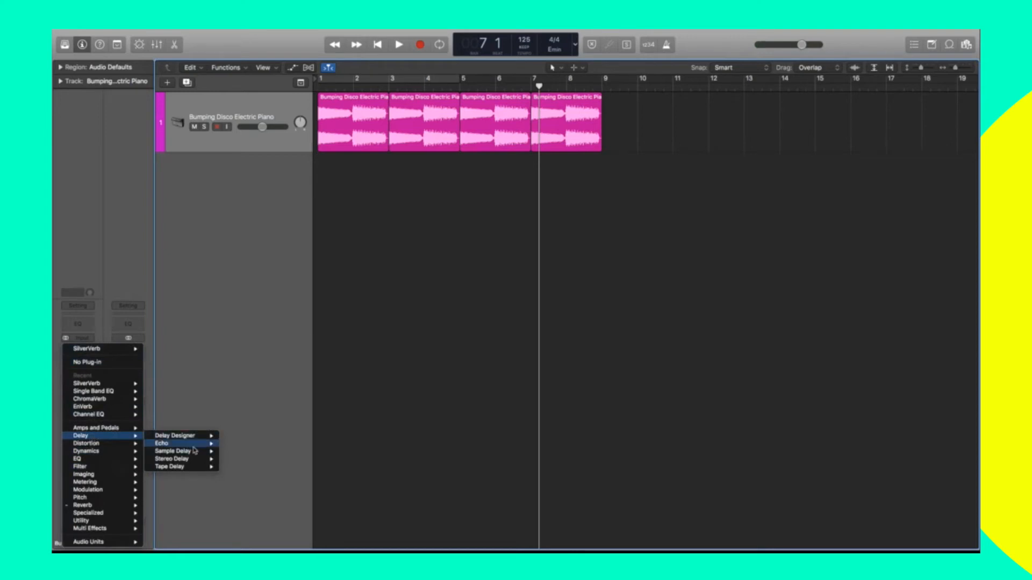
{"action": "left_click", "coordinate": [192, 468]}
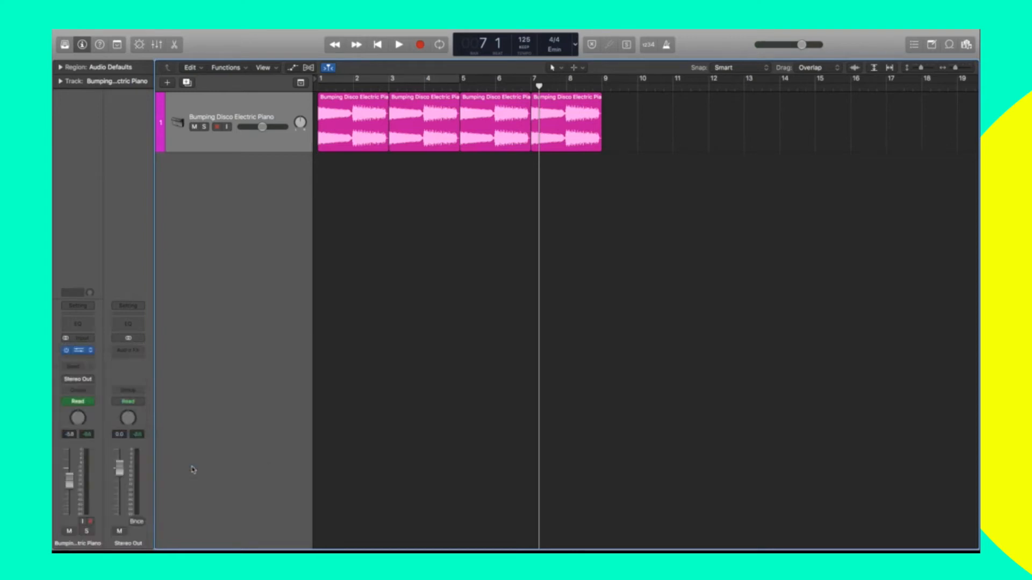
{"action": "left_click_drag", "start_coordinate": [311, 58], "coordinate": [581, 180]}
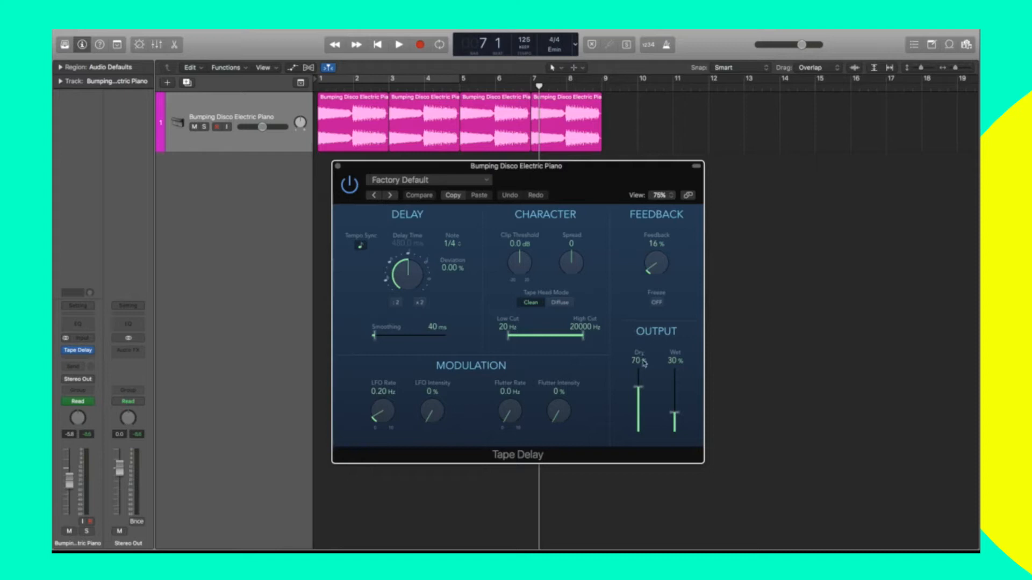
- Set the Tape Delay to 100% dry, 70% wet and 40% feedback, and audition the piano from the start
{"action": "left_click_drag", "start_coordinate": [640, 389], "coordinate": [641, 367]}
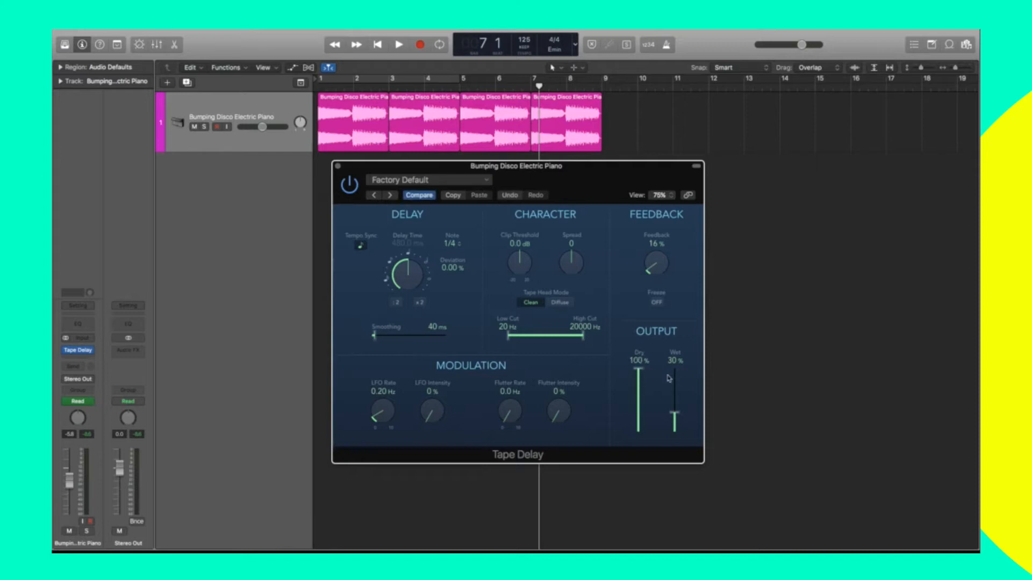
{"action": "left_click_drag", "start_coordinate": [675, 415], "coordinate": [678, 391]}
{"action": "left_click_drag", "start_coordinate": [652, 265], "coordinate": [654, 246]}
{"action": "key", "text": "Return"}
{"action": "key", "text": "space"}
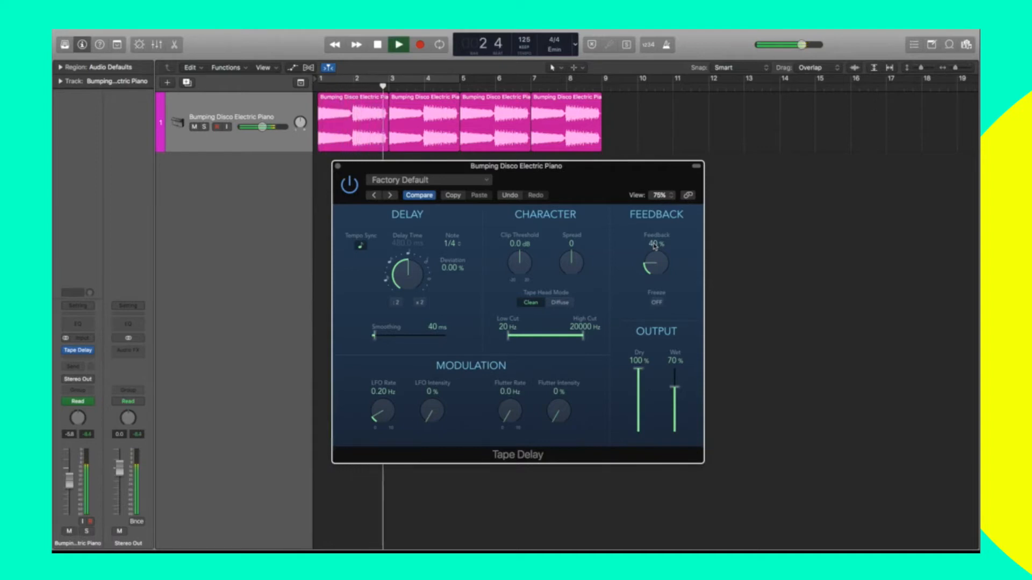
{"action": "key", "text": "space"}
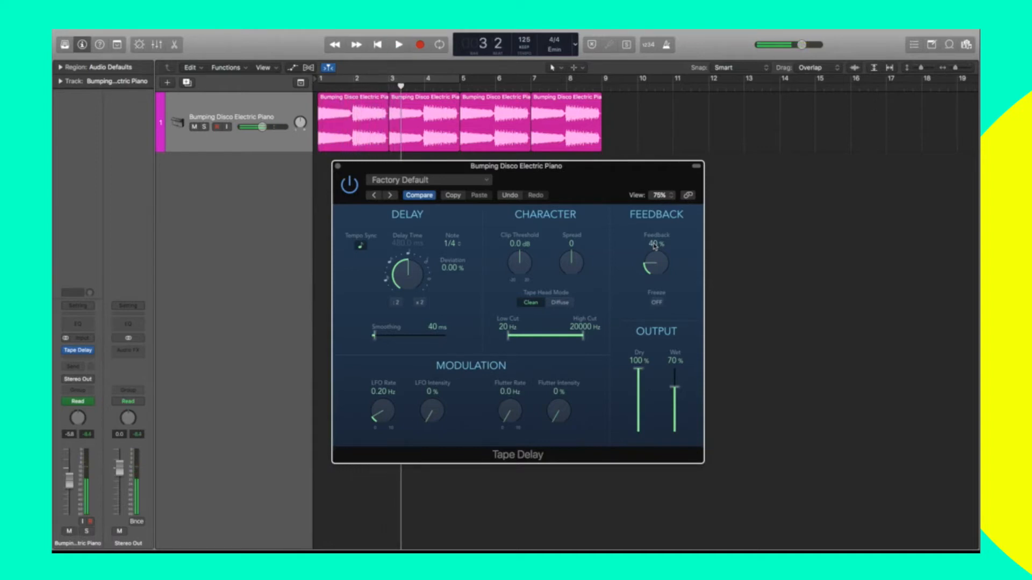
- Set the Tape Delay's note value to 1/16 and audition the piano from the start
{"action": "left_click", "coordinate": [454, 244]}
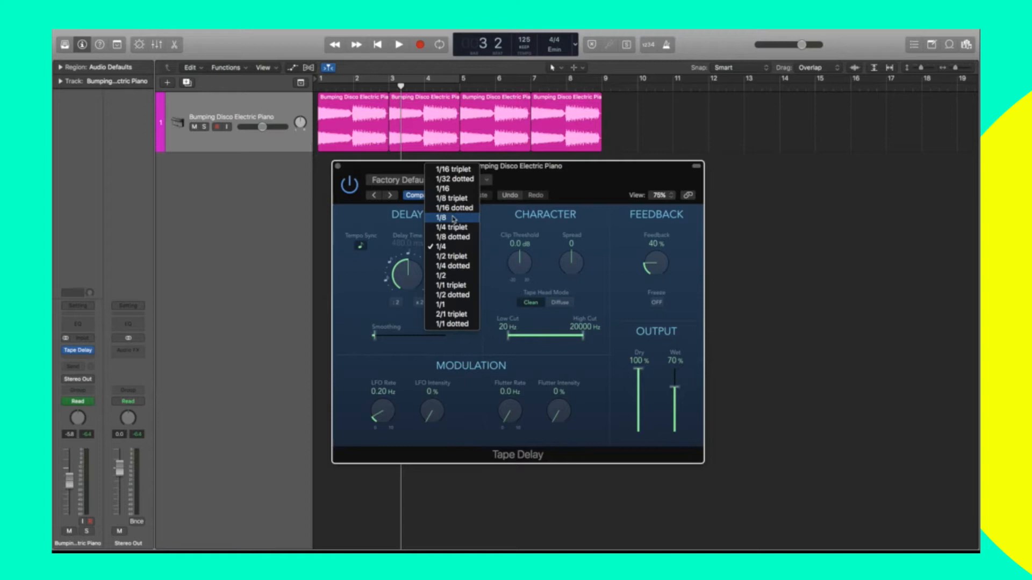
{"action": "left_click", "coordinate": [455, 189]}
{"action": "key", "text": "Return"}
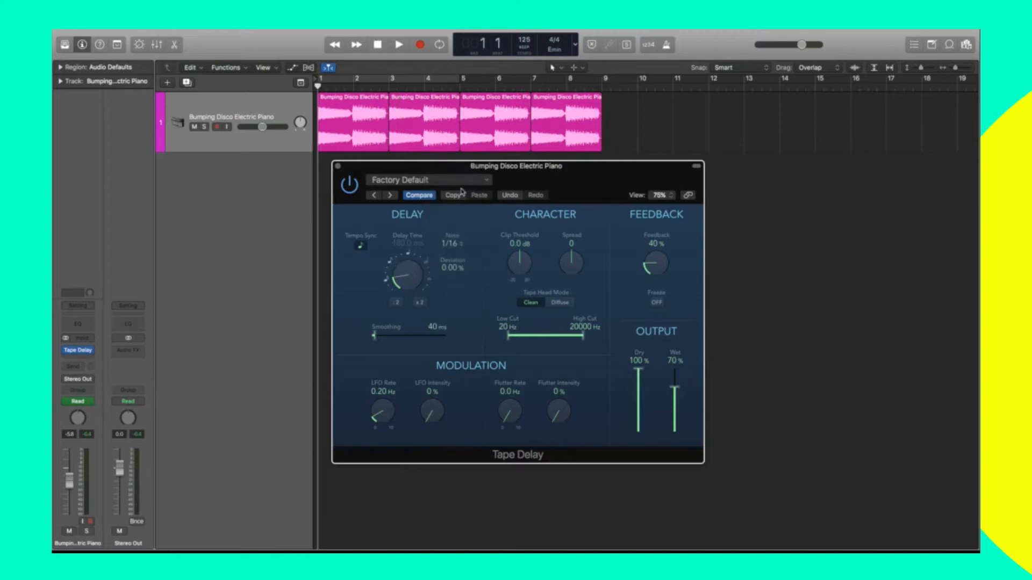
{"action": "key", "text": "space"}
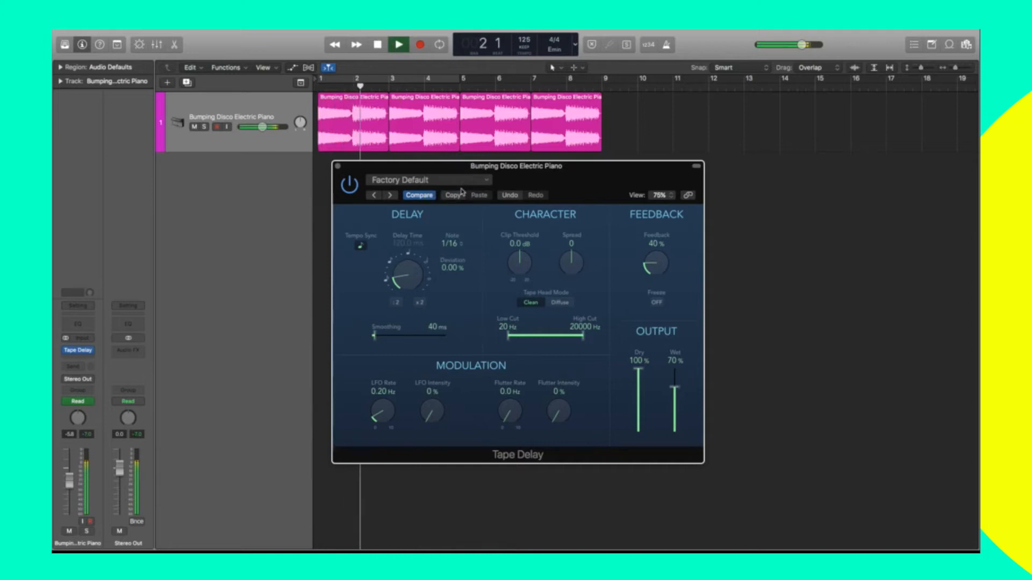
{"action": "key", "text": "space"}
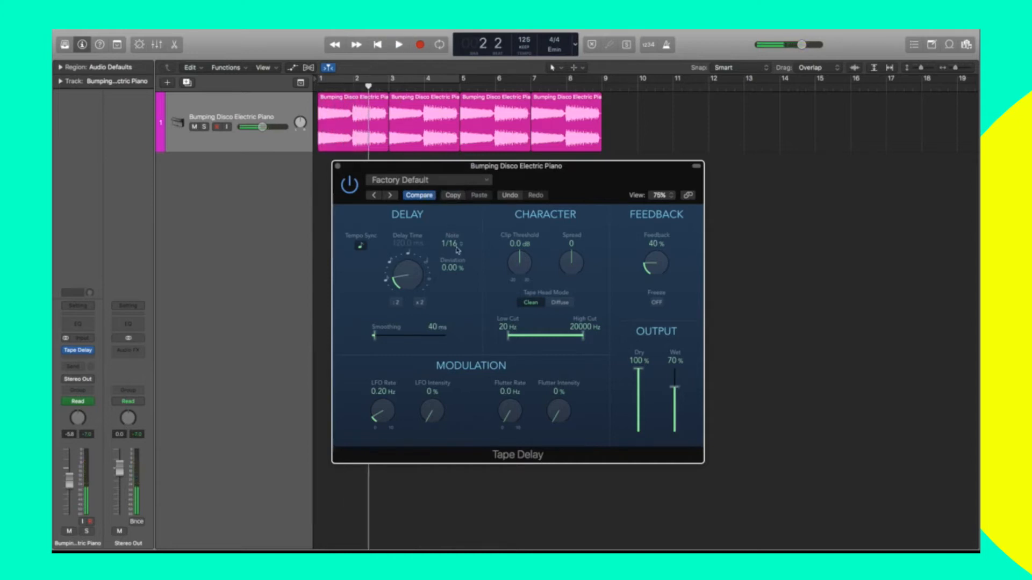
- Change the Tape Delay's note value to 1/8 and audition the piano from the start
{"action": "left_click", "coordinate": [460, 247]}
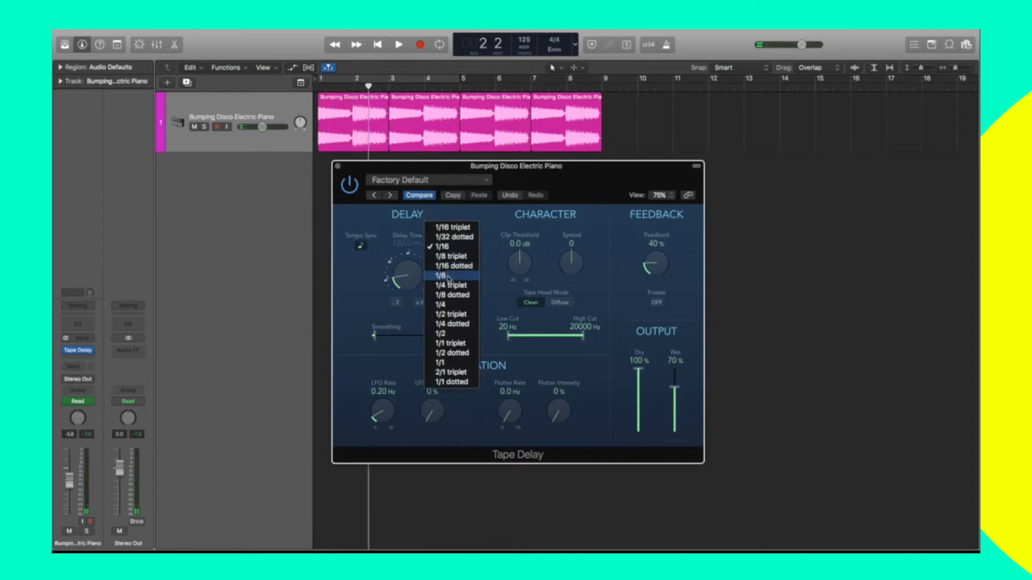
{"action": "left_click", "coordinate": [448, 276]}
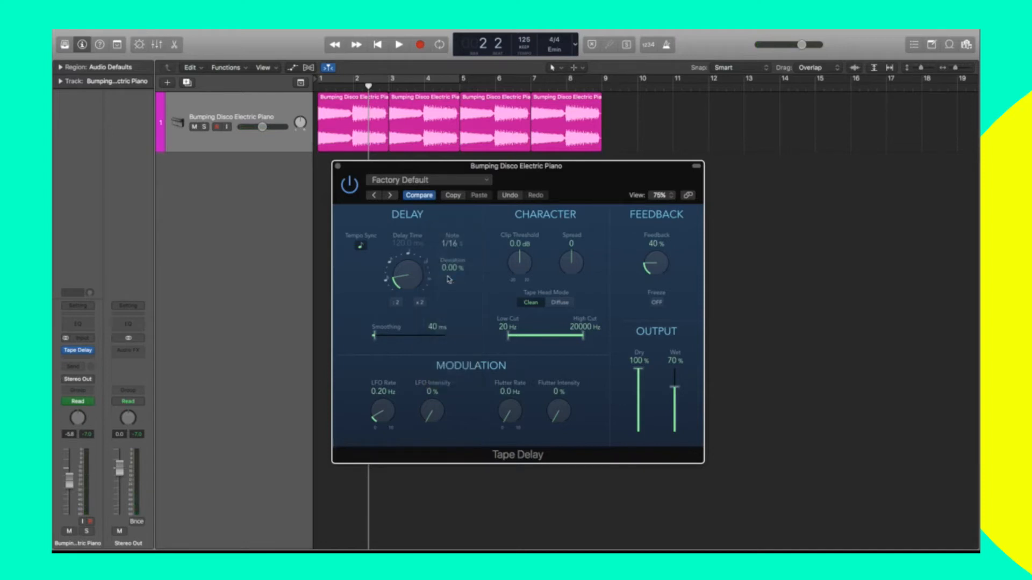
{"action": "key", "text": "Return"}
{"action": "key", "text": "space"}
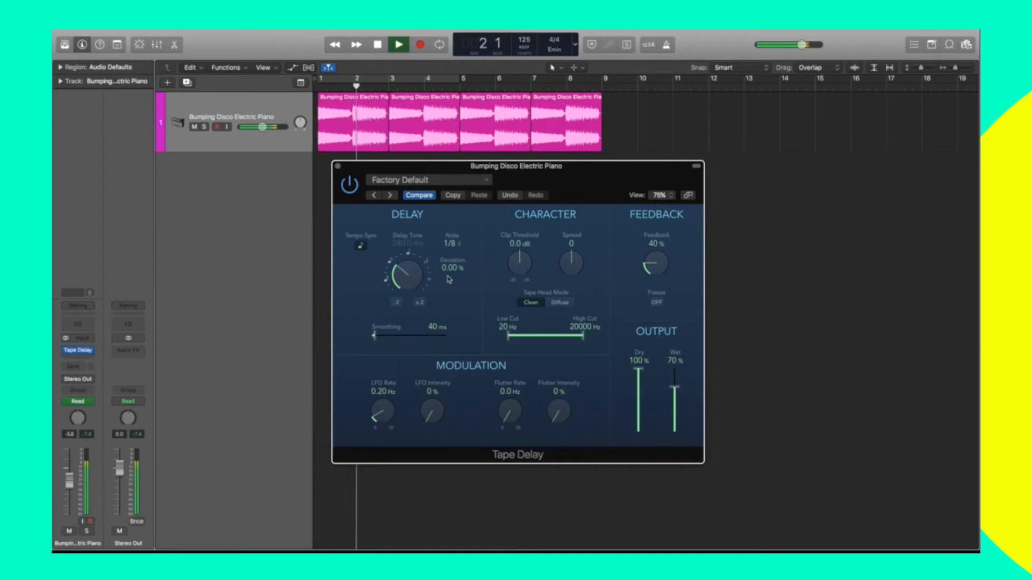
{"action": "key", "text": "space"}
- Set the Tape Delay's note value to 1/4 and play the piano from the start
{"action": "left_click", "coordinate": [456, 247]}
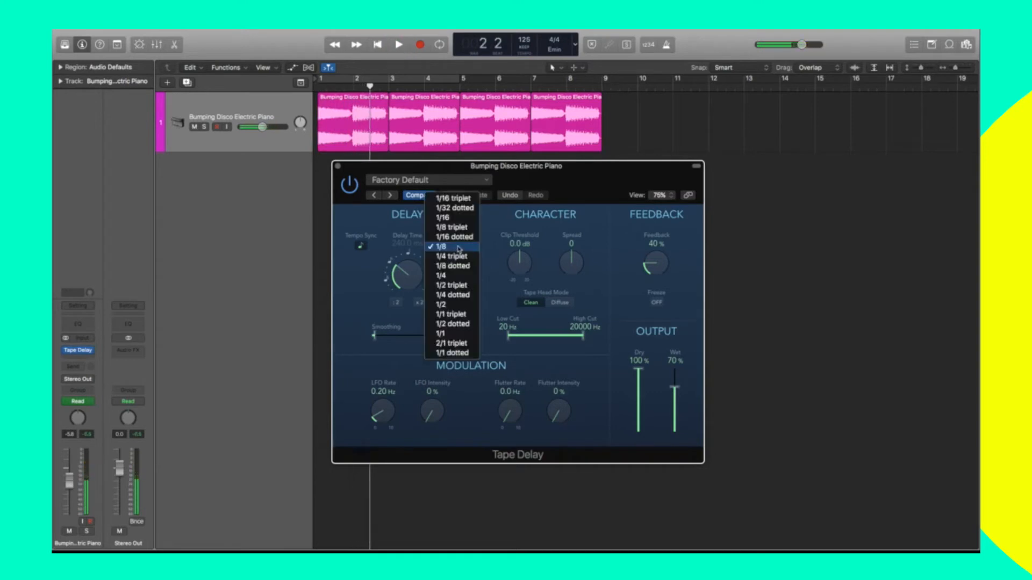
{"action": "left_click", "coordinate": [451, 276]}
{"action": "key", "text": "Return"}
{"action": "key", "text": "space"}
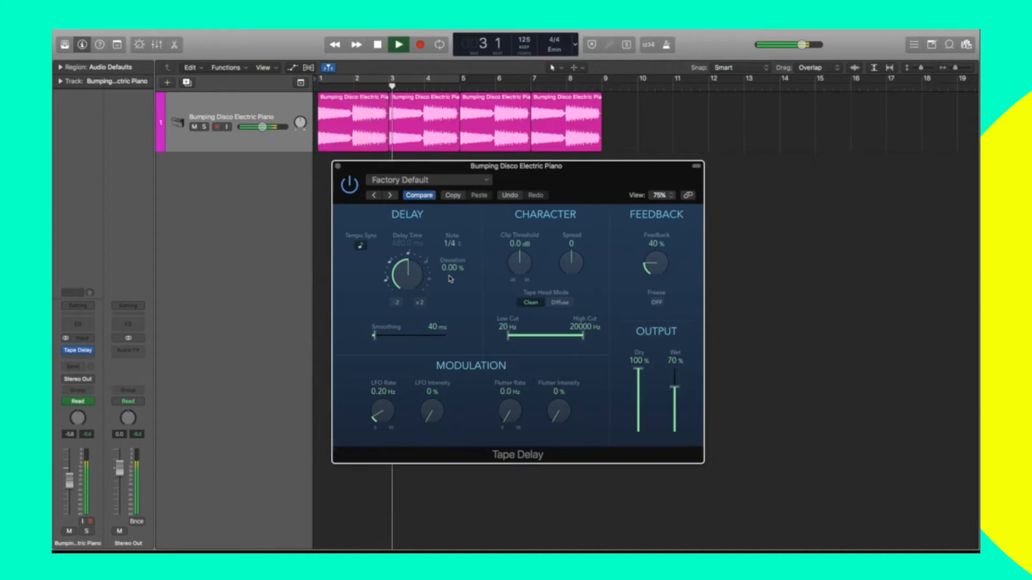
- Lower the Tape Delay's wet level to 10% and audition the piano from the start
{"action": "key", "text": "space"}
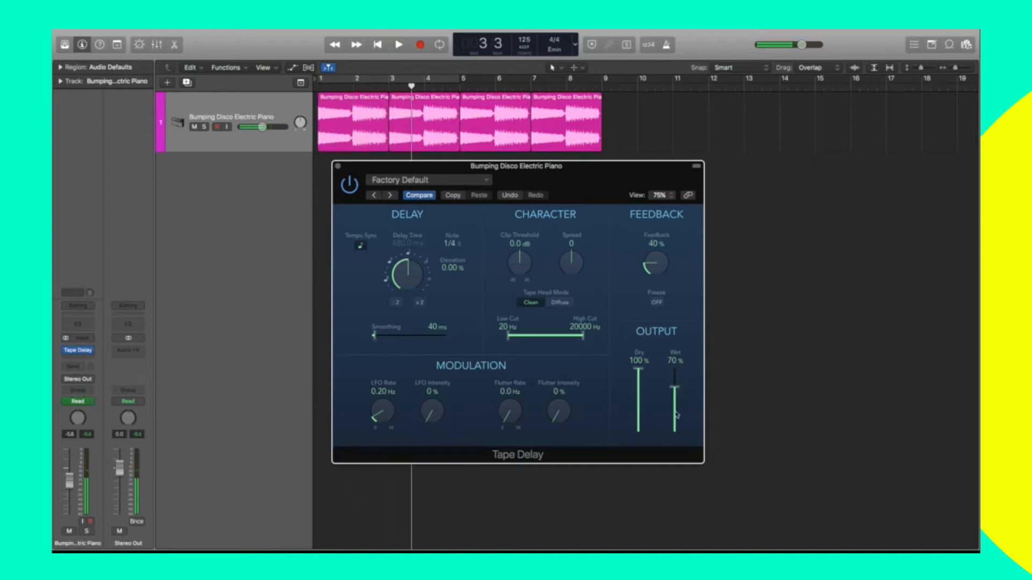
{"action": "left_click_drag", "start_coordinate": [678, 388], "coordinate": [674, 426]}
{"action": "key", "text": "Return"}
{"action": "key", "text": "space"}
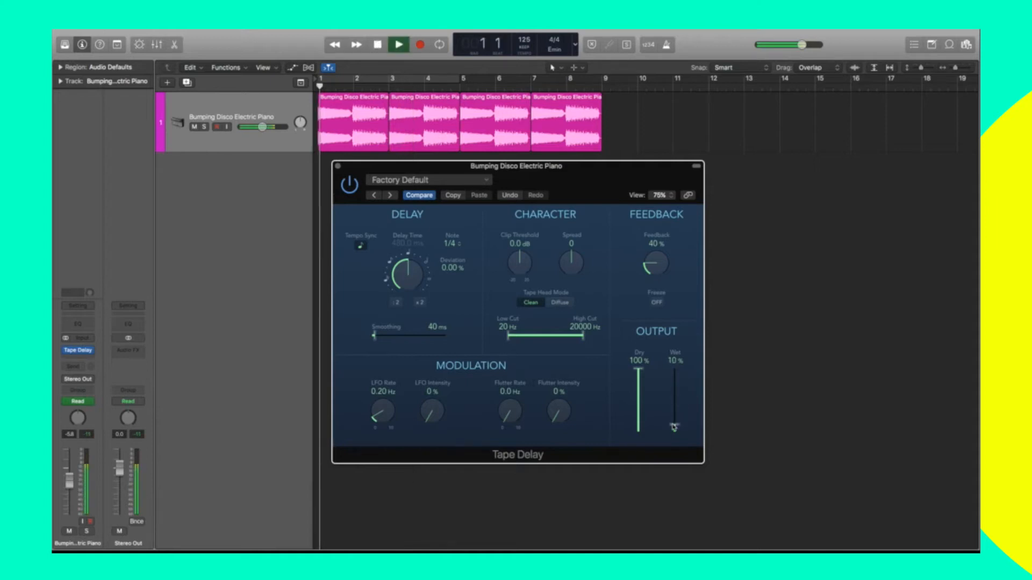
- Raise the Tape Delay's wet level to 26% during playback, and close its window after stopping
{"action": "left_click_drag", "start_coordinate": [674, 427], "coordinate": [676, 418]}
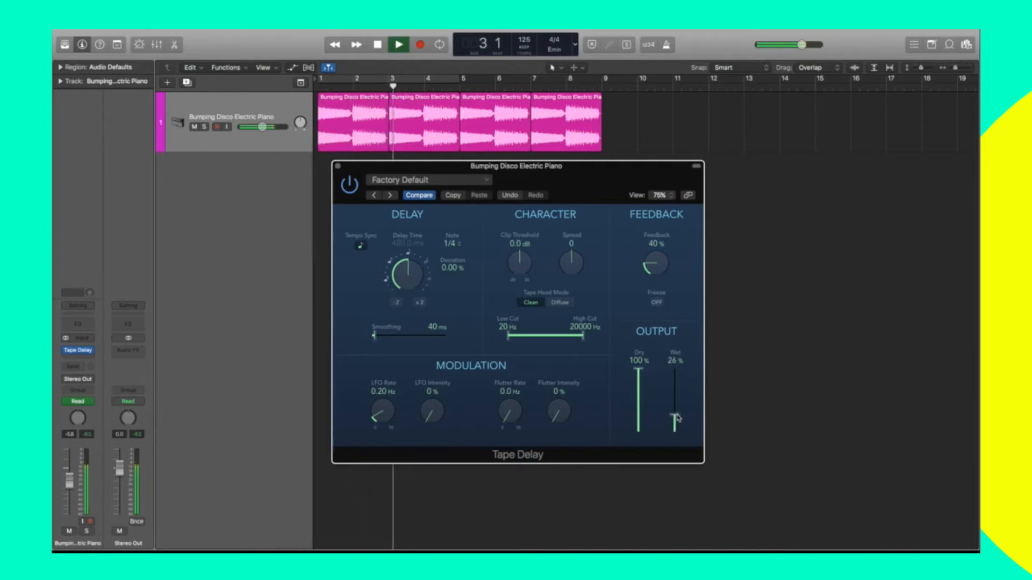
{"action": "key", "text": "space"}
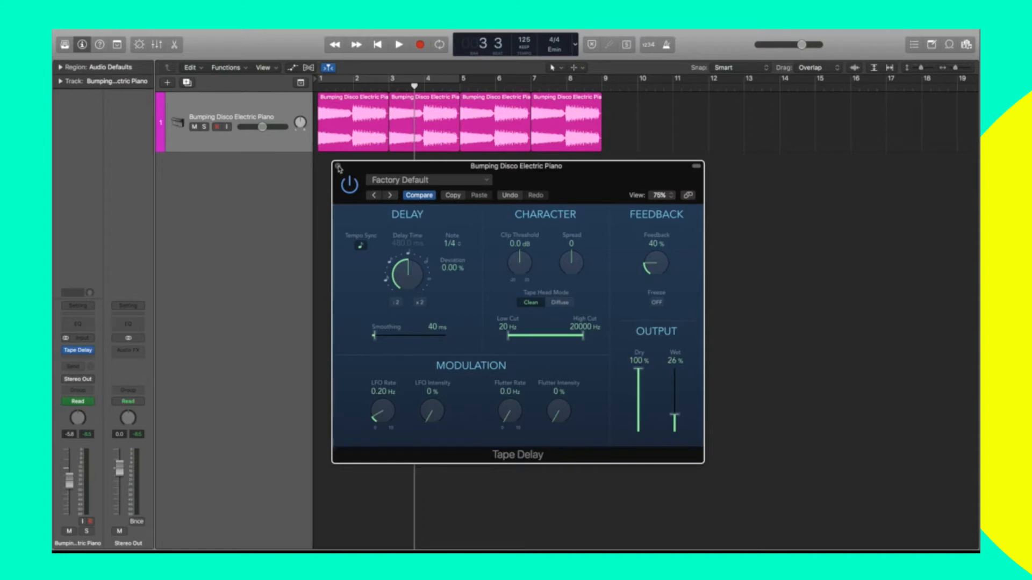
{"action": "left_click", "coordinate": [339, 168]}
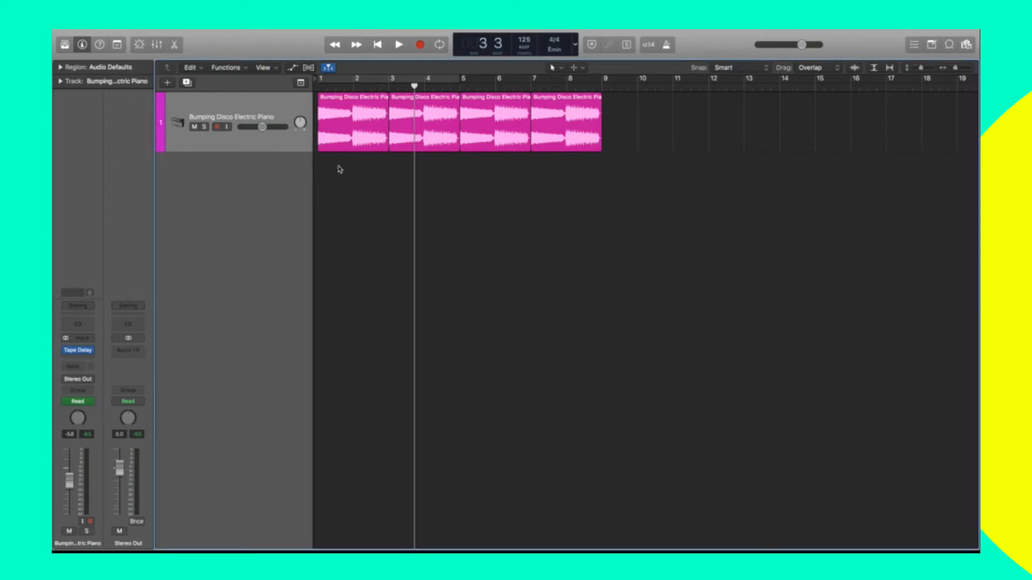
- Replace the Tape Delay on the electric piano track with Clip Distortion and move its window below the regions
{"action": "left_click", "coordinate": [94, 353]}
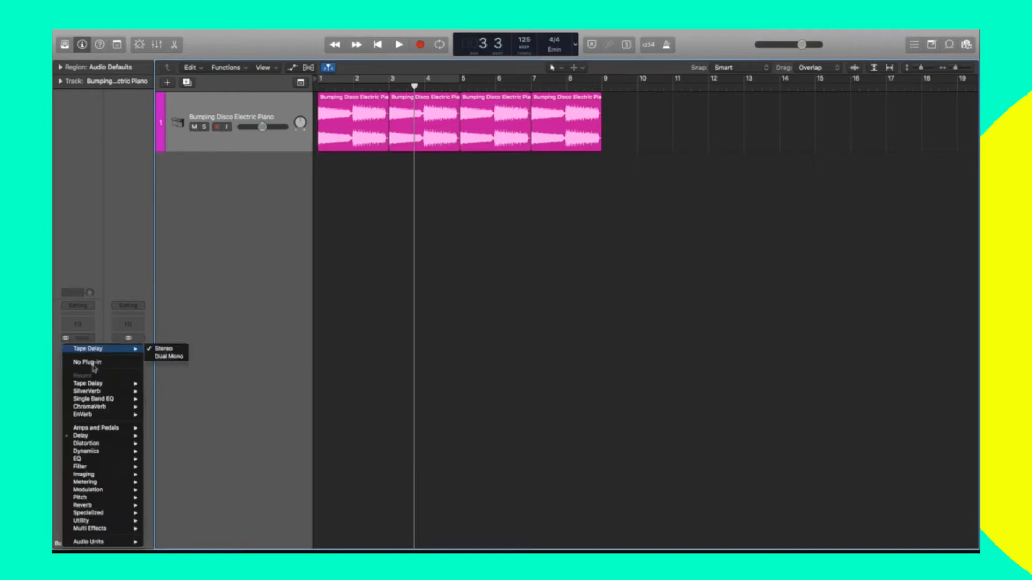
{"action": "mouse_move", "coordinate": [95, 446]}
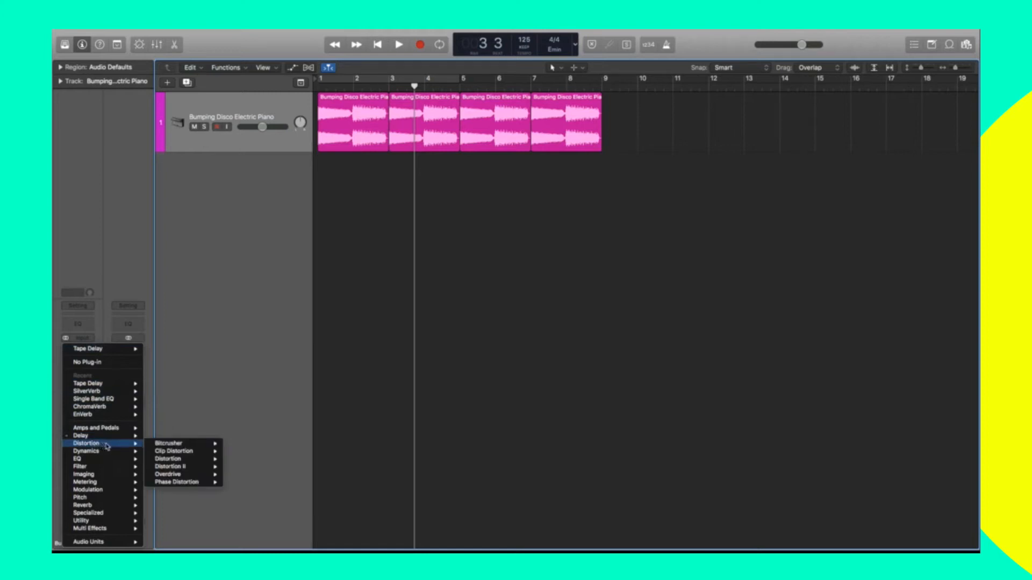
{"action": "left_click", "coordinate": [173, 452]}
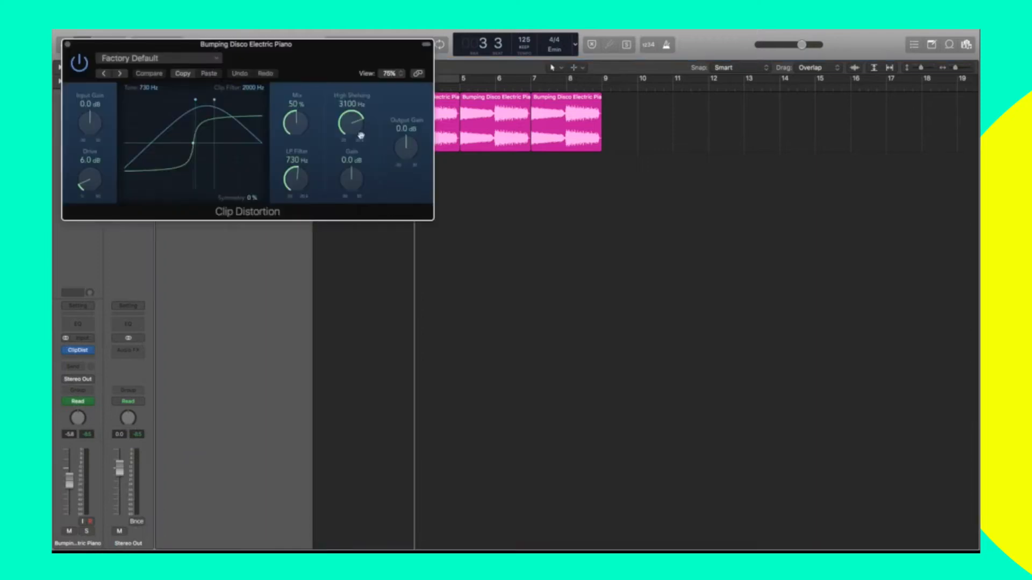
{"action": "left_click_drag", "start_coordinate": [331, 60], "coordinate": [661, 226]}
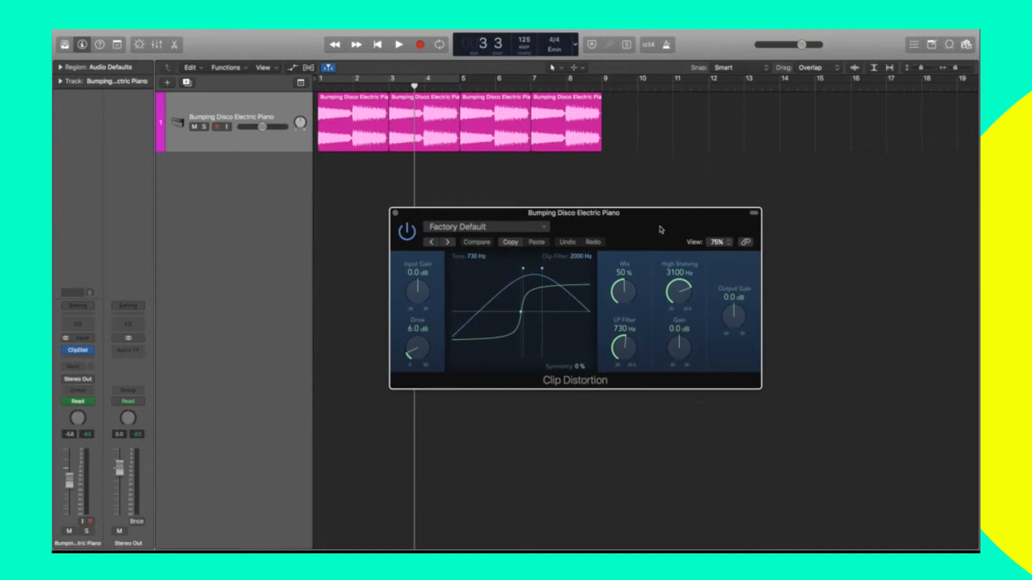
- While playing from the start, set Clip Distortion to Mix 70%, LP Filter 2600 Hz, High Shelving 6600 Hz, Gain +7.5 dB and Output Gain +7.5 dB
{"action": "key", "text": "Return"}
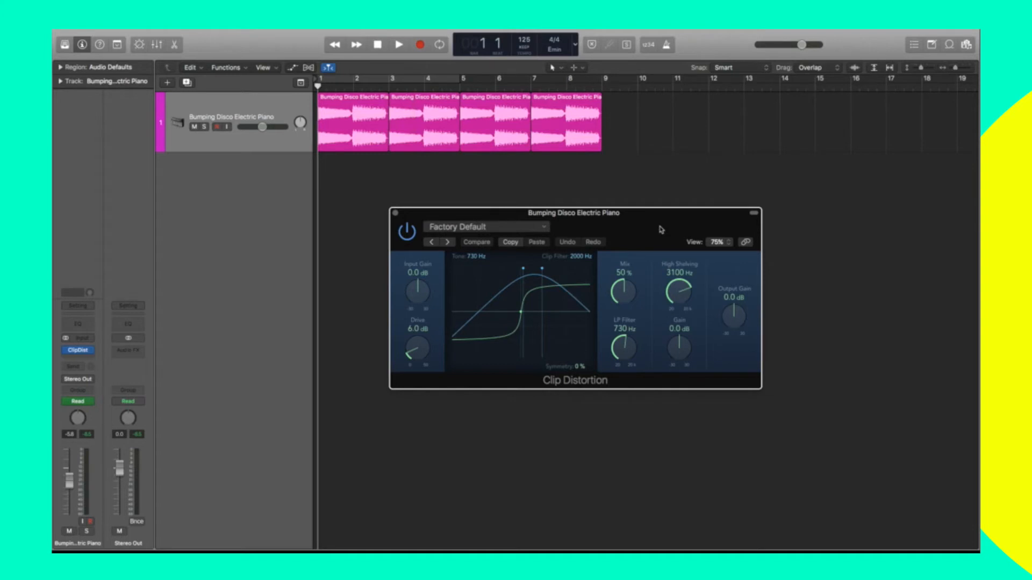
{"action": "key", "text": "space"}
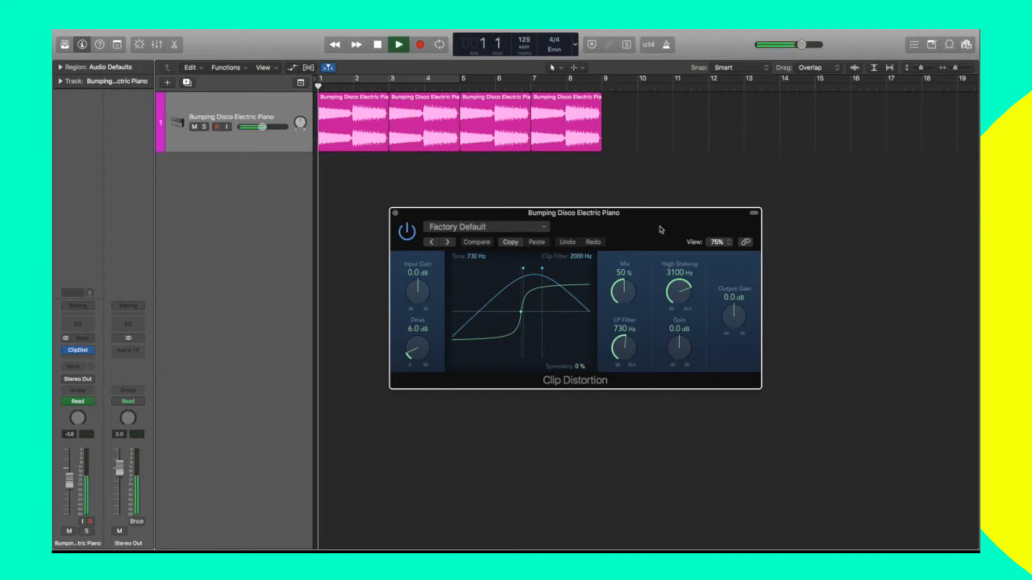
{"action": "left_click_drag", "start_coordinate": [628, 276], "coordinate": [637, 256]}
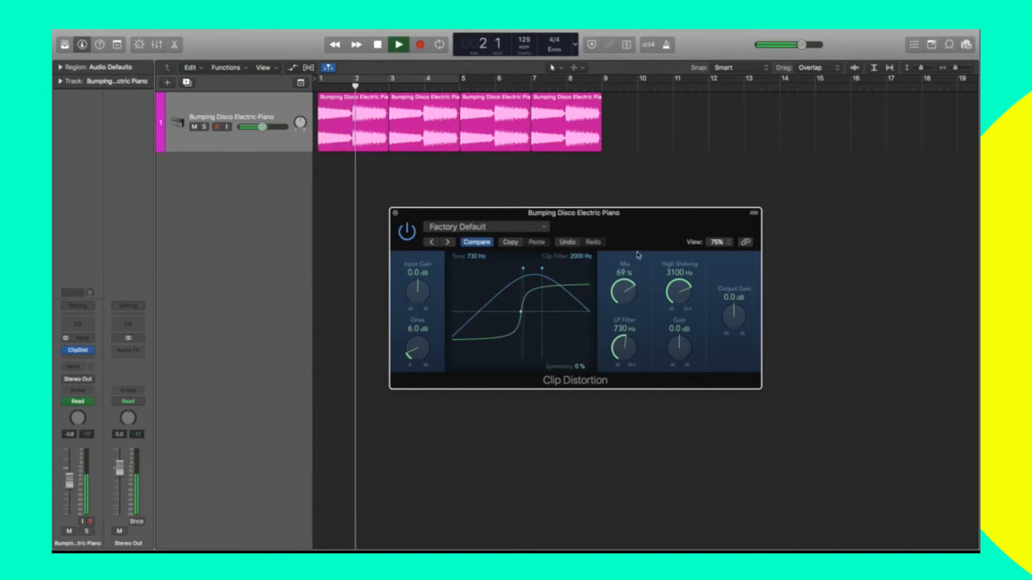
{"action": "left_click_drag", "start_coordinate": [629, 351], "coordinate": [631, 326]}
{"action": "left_click_drag", "start_coordinate": [678, 293], "coordinate": [680, 271]}
{"action": "left_click_drag", "start_coordinate": [679, 350], "coordinate": [735, 295]}
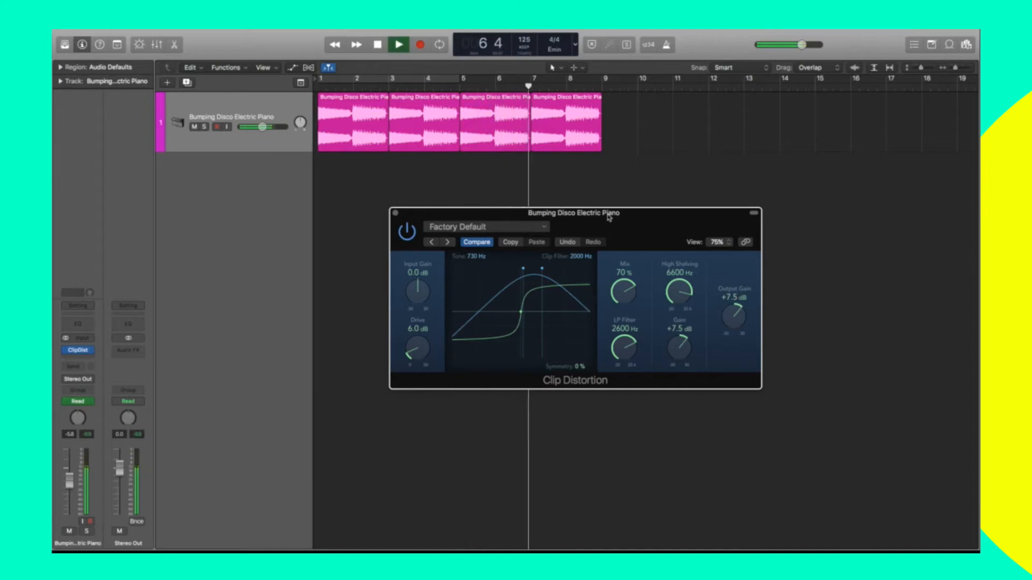
- Audition the Clip Distortion presets Blues Clipping Guitars and Blues Drive, returning playback to the start on Blues Drive
{"action": "left_click", "coordinate": [452, 242]}
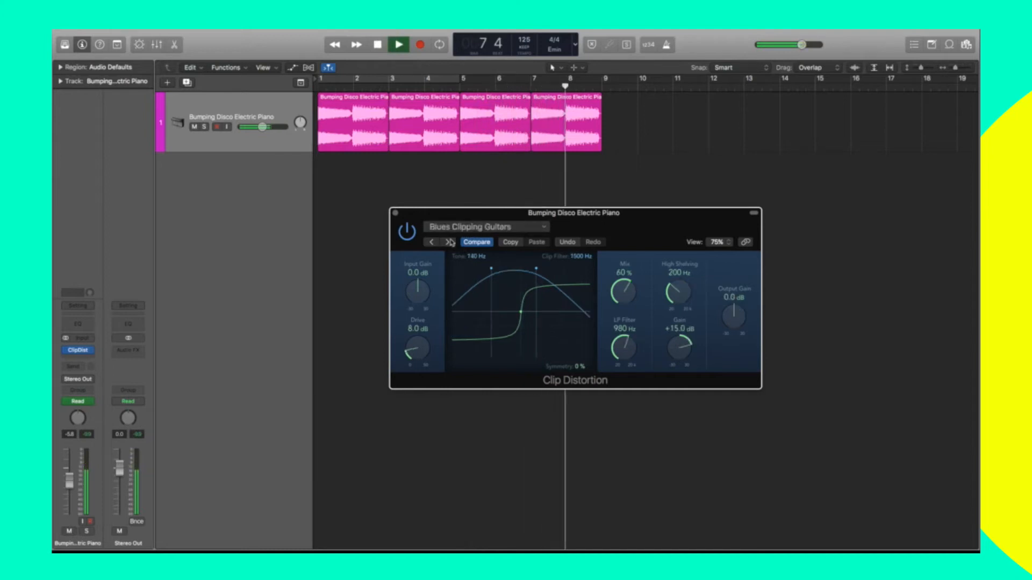
{"action": "left_click", "coordinate": [452, 242]}
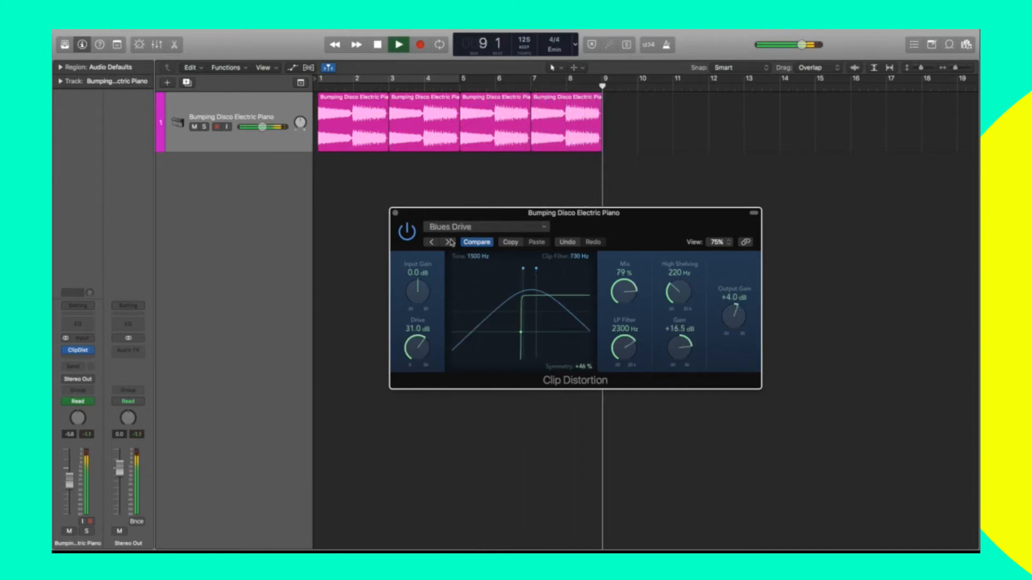
{"action": "key", "text": "Return"}
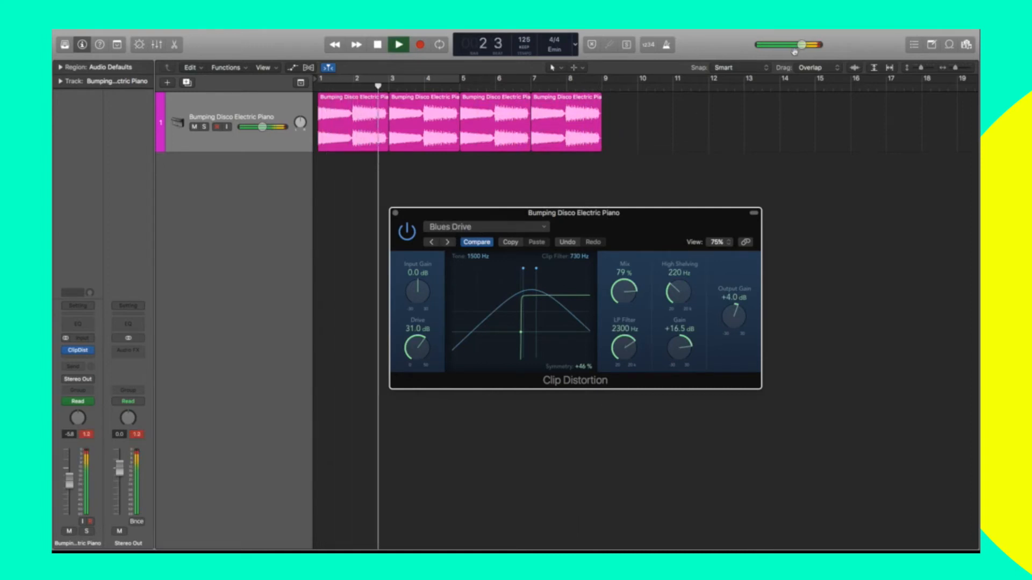
- Lower the master volume and Clip Distortion's output gain to -9.0 dB, audition from the start, and close the plug-in
{"action": "left_click_drag", "start_coordinate": [801, 45], "coordinate": [780, 45]}
{"action": "key", "text": "space"}
{"action": "left_click_drag", "start_coordinate": [734, 306], "coordinate": [738, 342]}
{"action": "key", "text": "Return"}
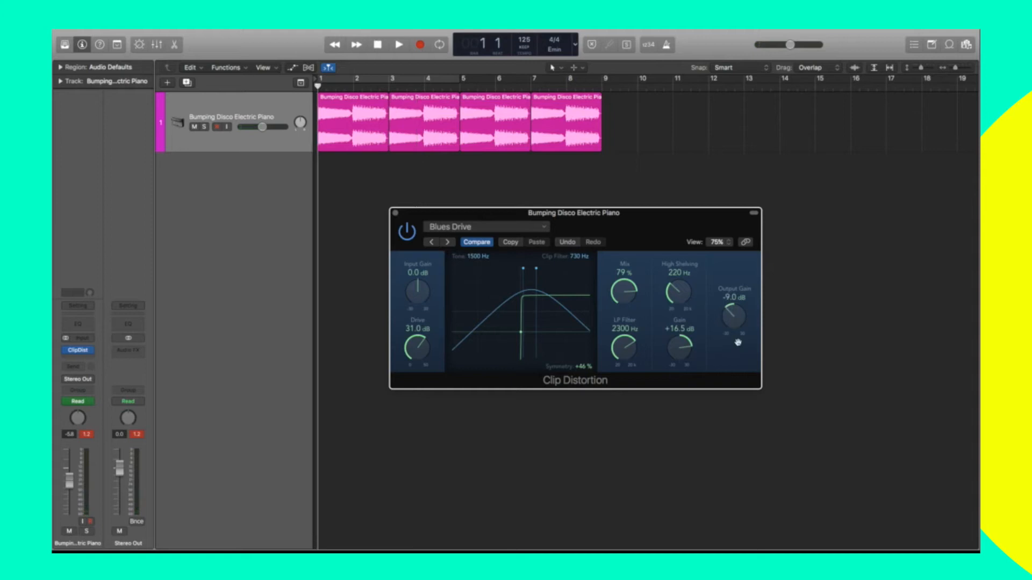
{"action": "key", "text": "space"}
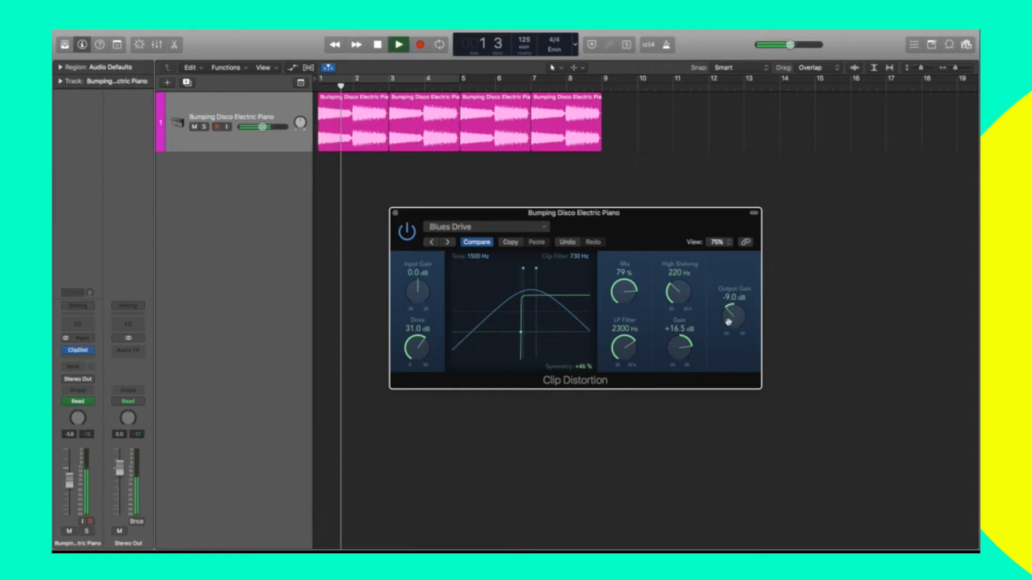
{"action": "key", "text": "space"}
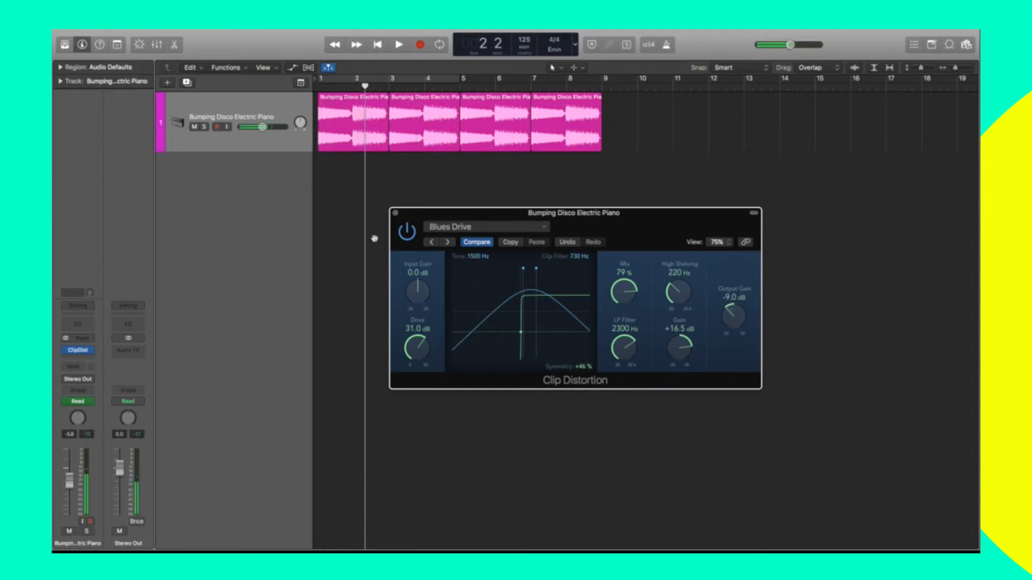
{"action": "left_click", "coordinate": [396, 214]}
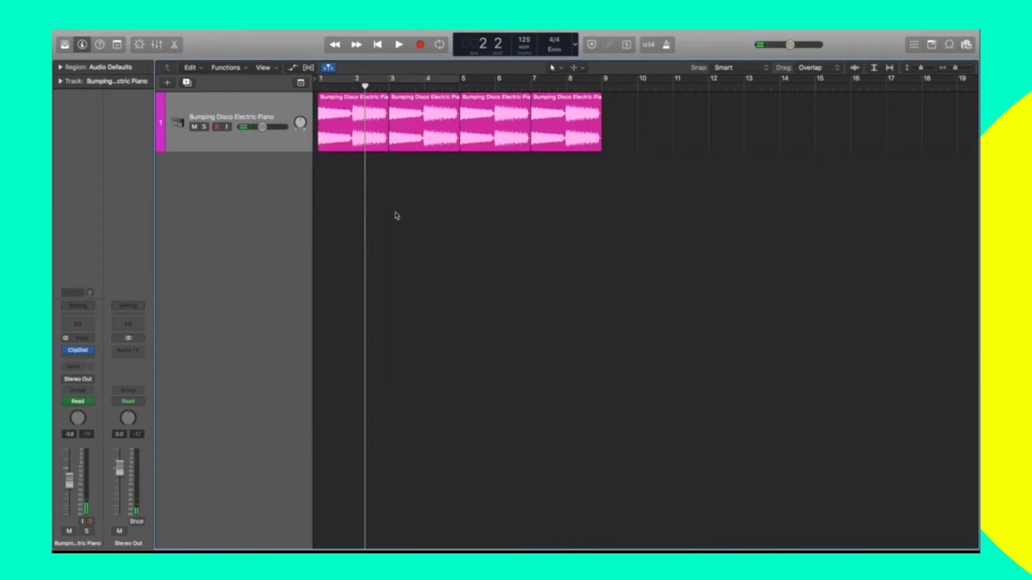
{"action": "left_click", "coordinate": [92, 351]}
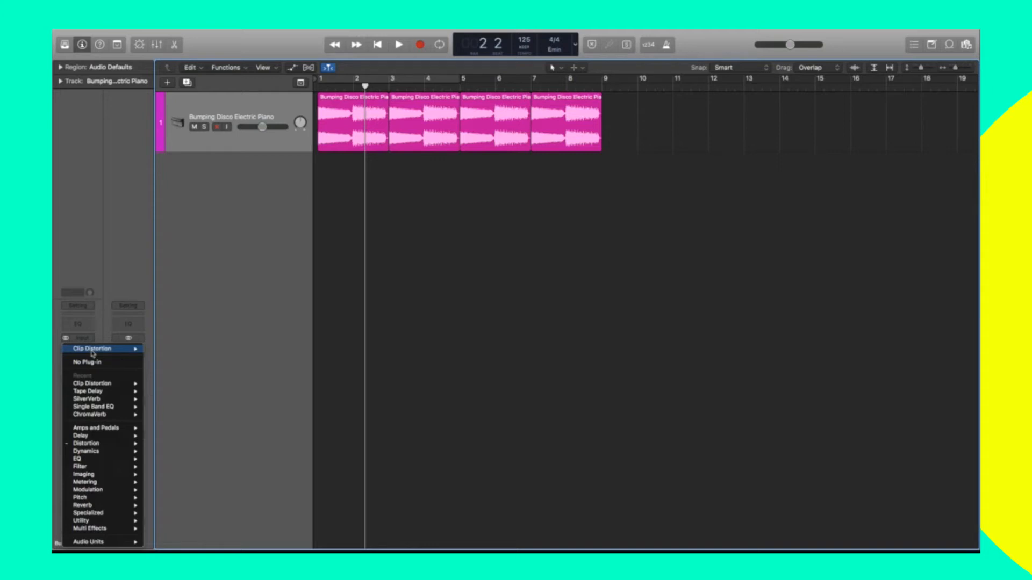
{"action": "mouse_move", "coordinate": [92, 353]}
{"action": "left_click", "coordinate": [162, 349]}
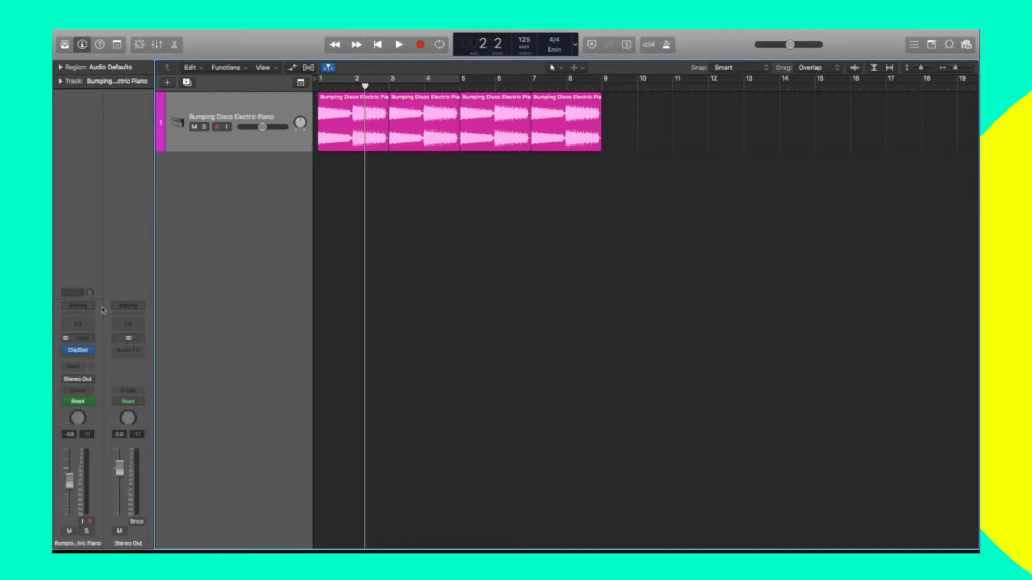
- Add a Channel EQ to the electric piano track and move its window below the regions
{"action": "left_click", "coordinate": [79, 324]}
{"action": "left_click_drag", "start_coordinate": [325, 68], "coordinate": [510, 213]}
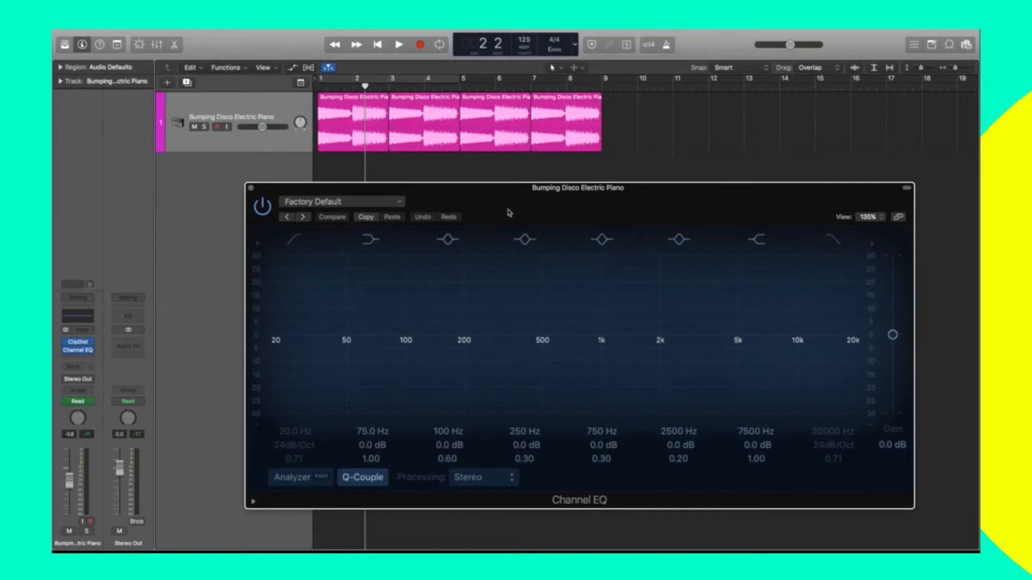
{"action": "left_click", "coordinate": [292, 240]}
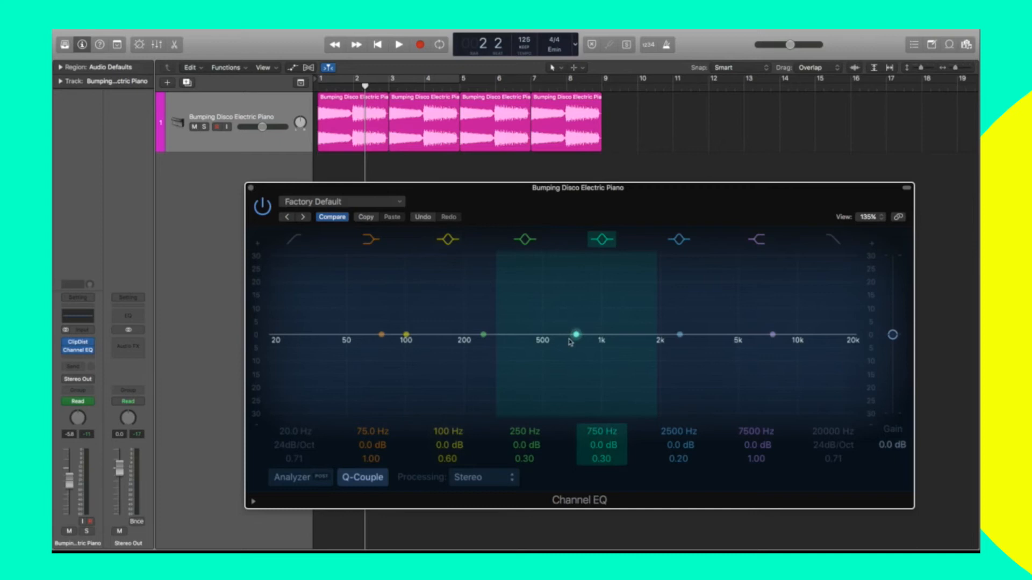
- Set the Channel EQ's high shelf to 7300 Hz at -1.0 dB and, while playing from the start, shift the 750 Hz band to 590 Hz
{"action": "key", "text": "Return"}
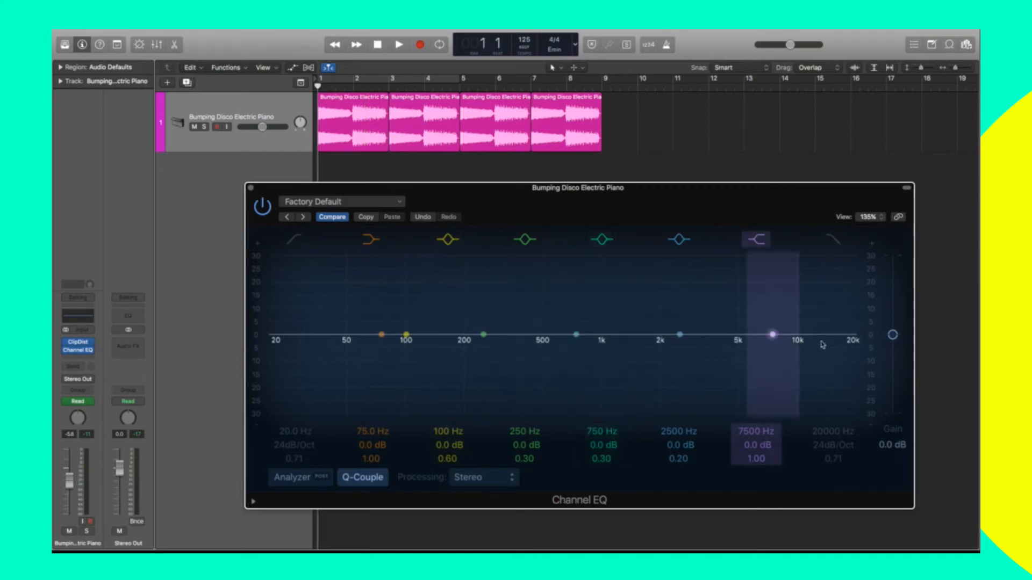
{"action": "mouse_move", "coordinate": [784, 338]}
{"action": "left_mouse_down"}
{"action": "mouse_move", "coordinate": [783, 422]}
{"action": "mouse_move", "coordinate": [782, 284]}
{"action": "mouse_move", "coordinate": [774, 329]}
{"action": "left_mouse_up"}
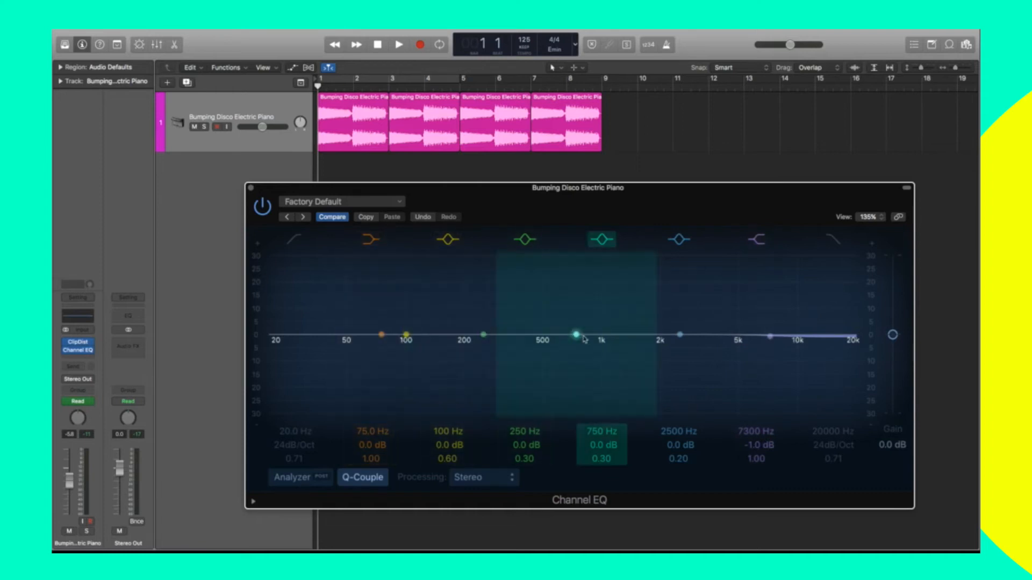
{"action": "key", "text": "space"}
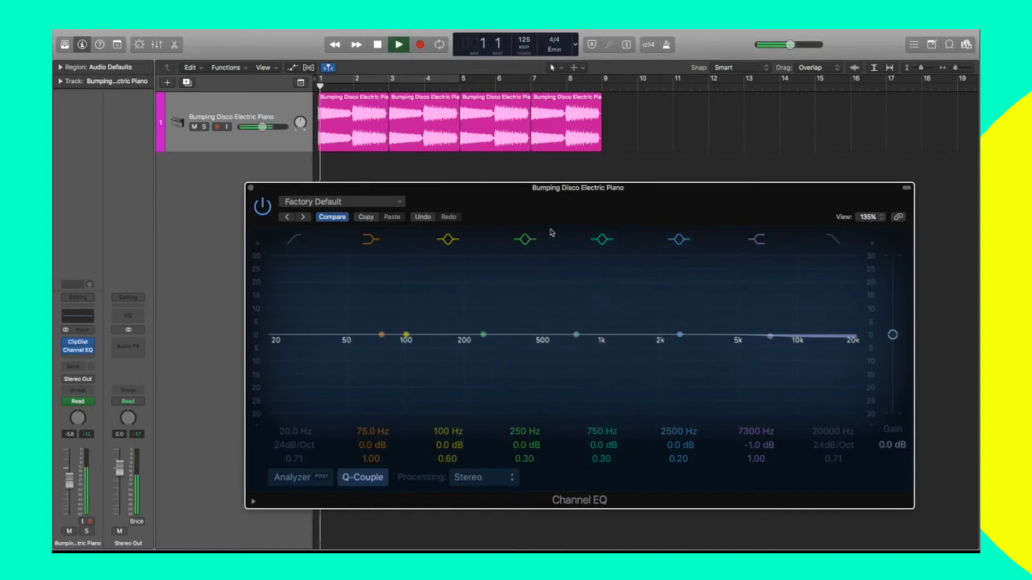
{"action": "mouse_move", "coordinate": [576, 336]}
{"action": "left_mouse_down"}
{"action": "mouse_move", "coordinate": [629, 281]}
{"action": "mouse_move", "coordinate": [694, 272]}
{"action": "mouse_move", "coordinate": [620, 285]}
{"action": "mouse_move", "coordinate": [544, 334]}
{"action": "mouse_move", "coordinate": [558, 335]}
{"action": "left_mouse_up"}
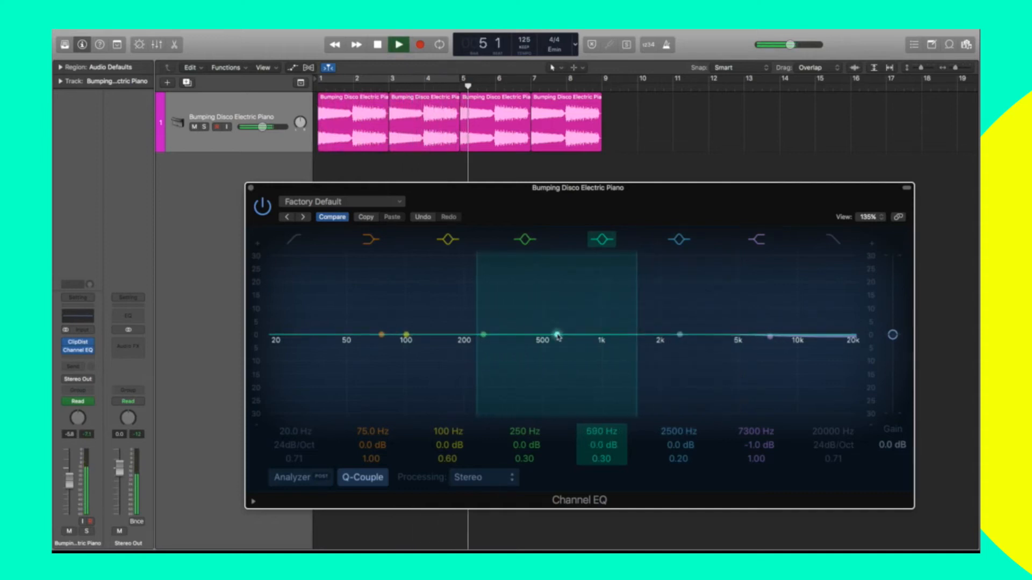
{"action": "key", "text": "space"}
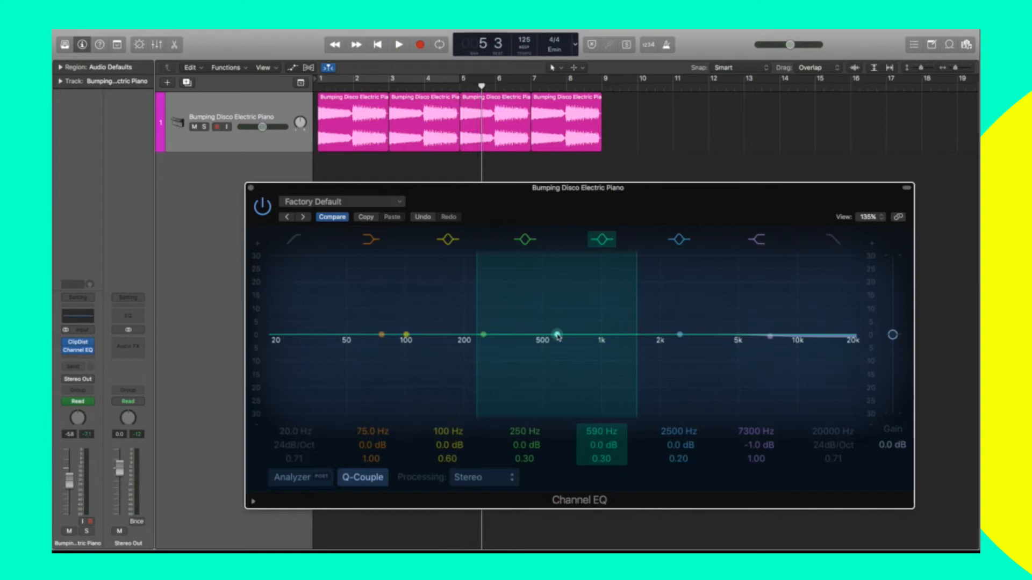
- Boost the EQ's 100 Hz band to +14.5 dB at 106 Hz with a Q of 0.10 while auditioning from the start
{"action": "key", "text": "Return"}
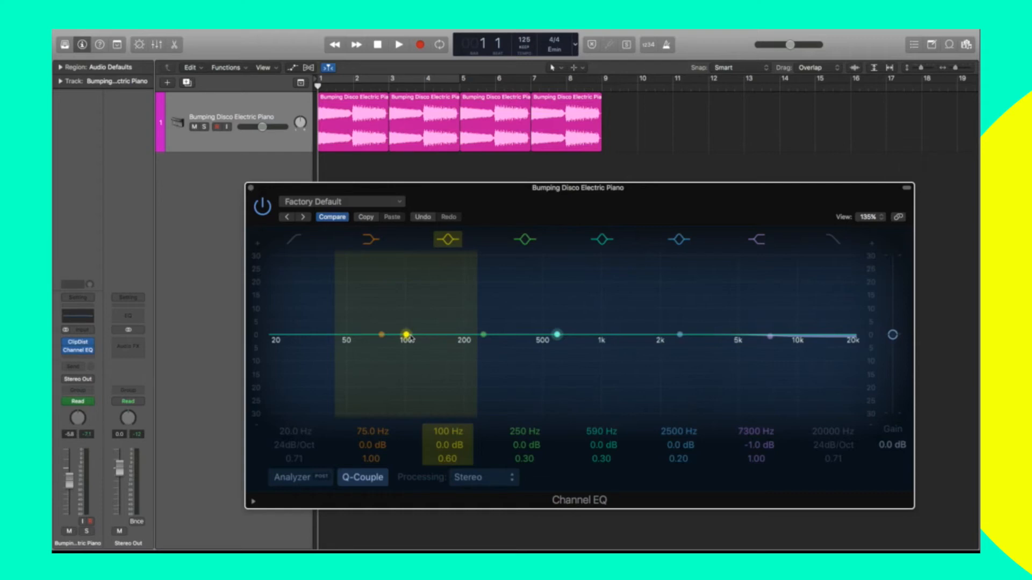
{"action": "left_click_drag", "start_coordinate": [407, 335], "coordinate": [411, 298]}
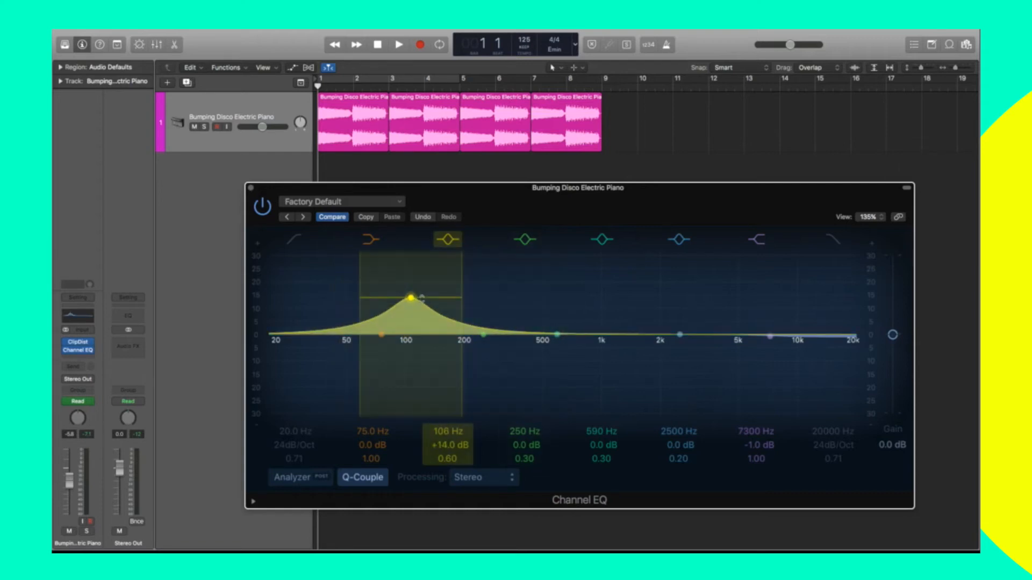
{"action": "key", "text": "space"}
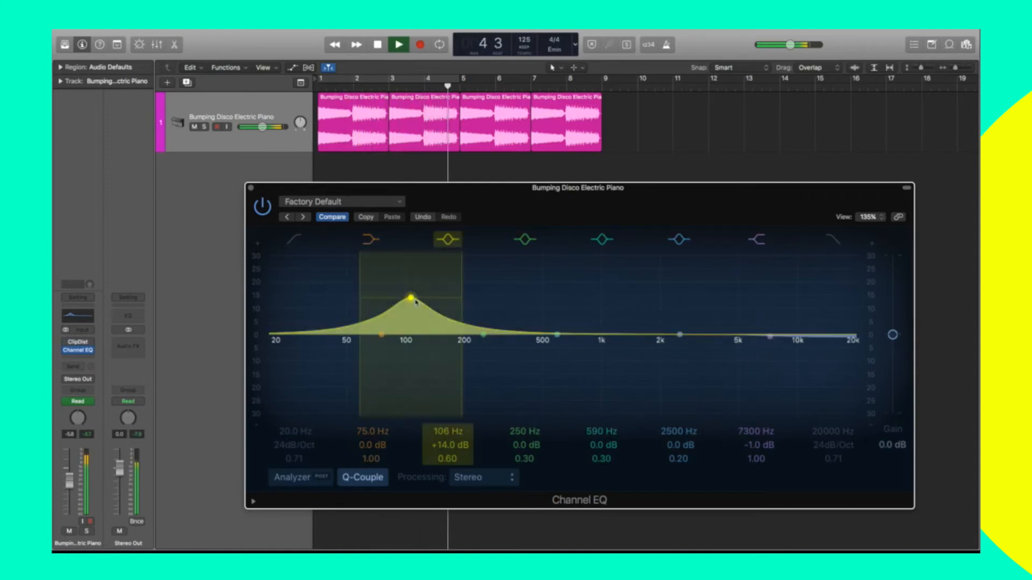
{"action": "left_click_drag", "start_coordinate": [459, 293], "coordinate": [484, 290]}
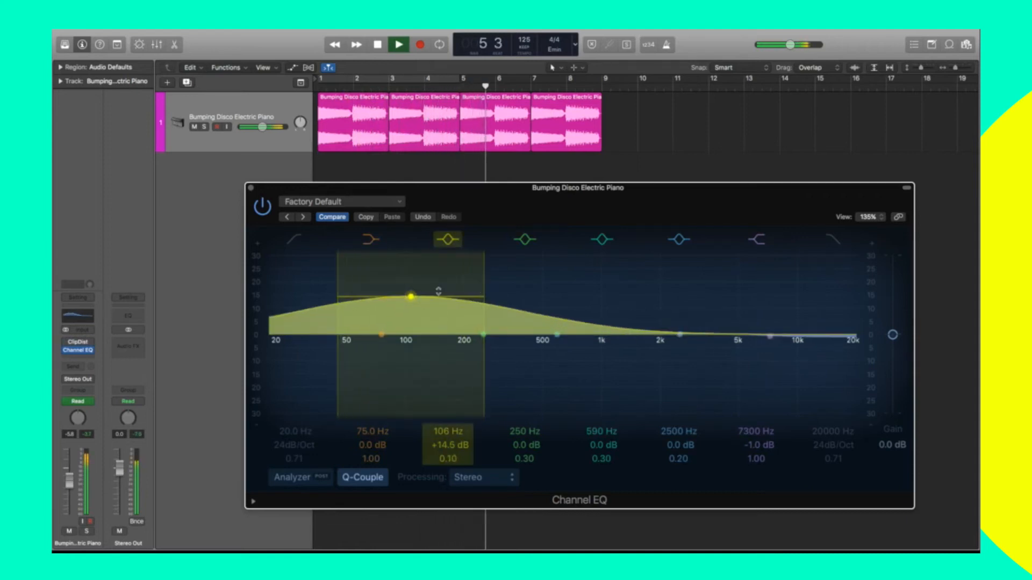
- Push the low EQ band to +23.0 dB at 104 Hz during playback, and reduce its boost after stopping
{"action": "left_click_drag", "start_coordinate": [410, 297], "coordinate": [407, 267]}
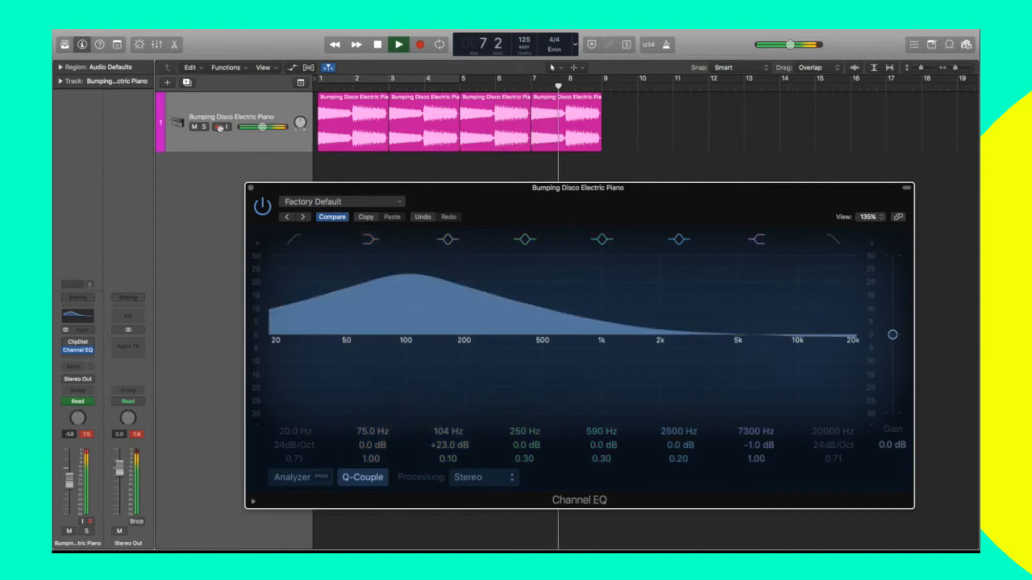
{"action": "key", "text": "space"}
{"action": "left_click_drag", "start_coordinate": [409, 274], "coordinate": [411, 310]}
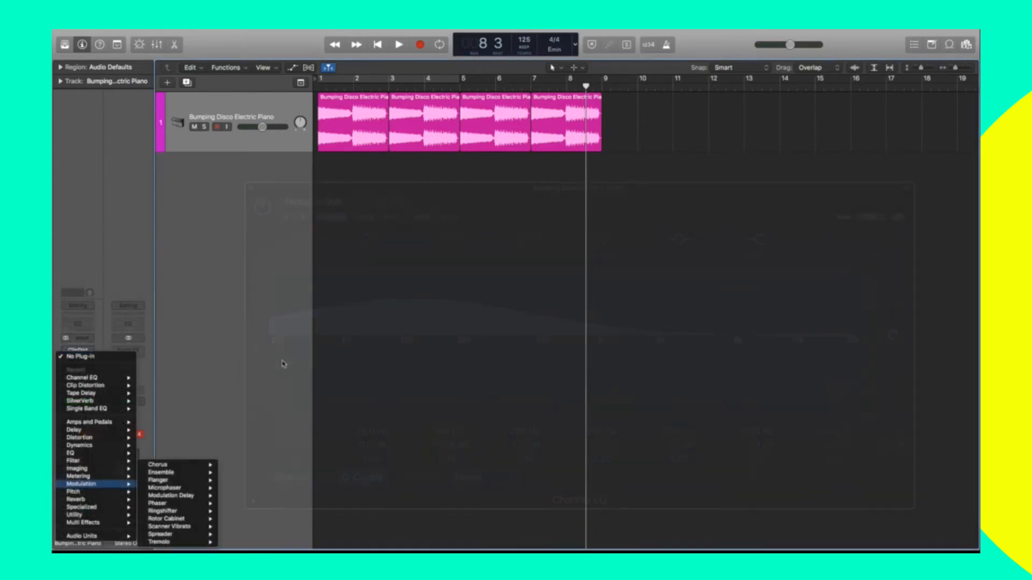
- Add a Chorus to the electric piano track and move its window below the regions
{"action": "left_click", "coordinate": [283, 362]}
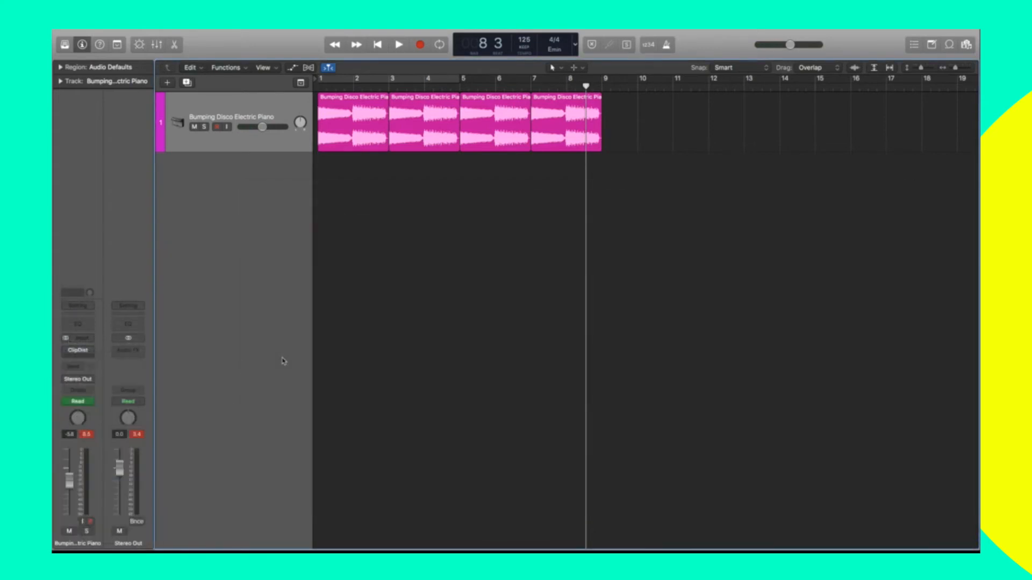
{"action": "left_click", "coordinate": [87, 360]}
{"action": "mouse_move", "coordinate": [94, 486]}
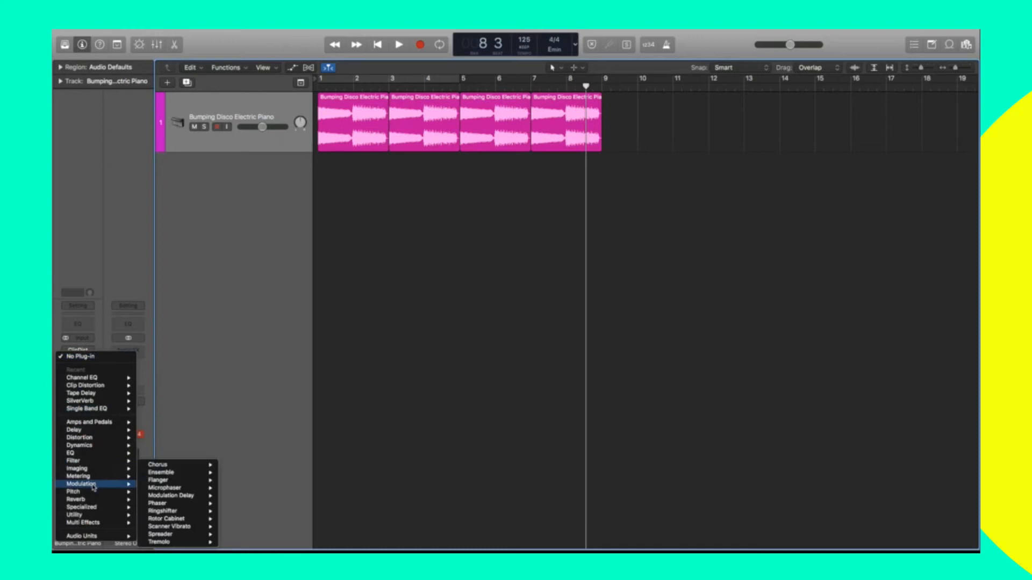
{"action": "left_click", "coordinate": [163, 467]}
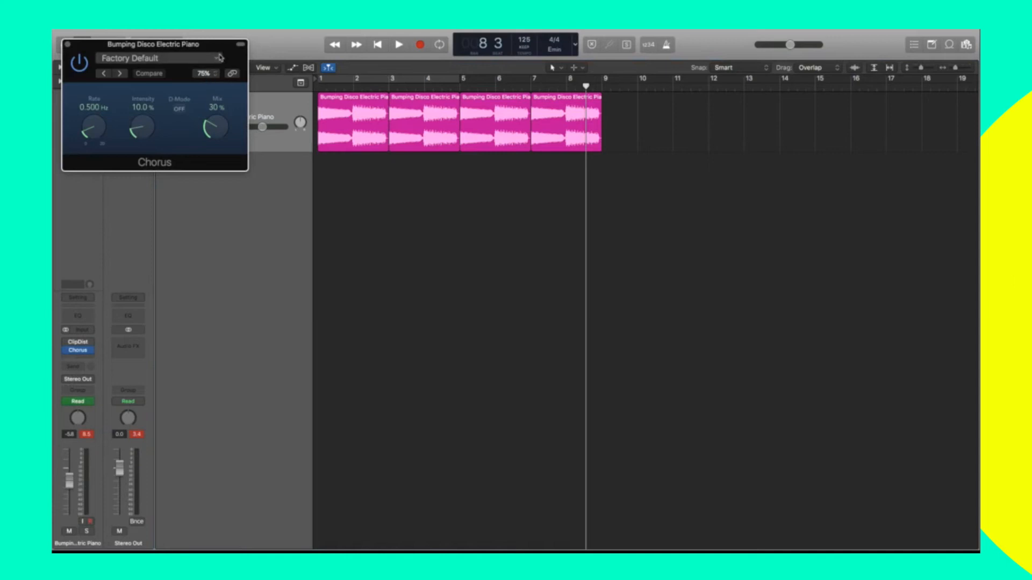
{"action": "left_click_drag", "start_coordinate": [219, 54], "coordinate": [477, 175]}
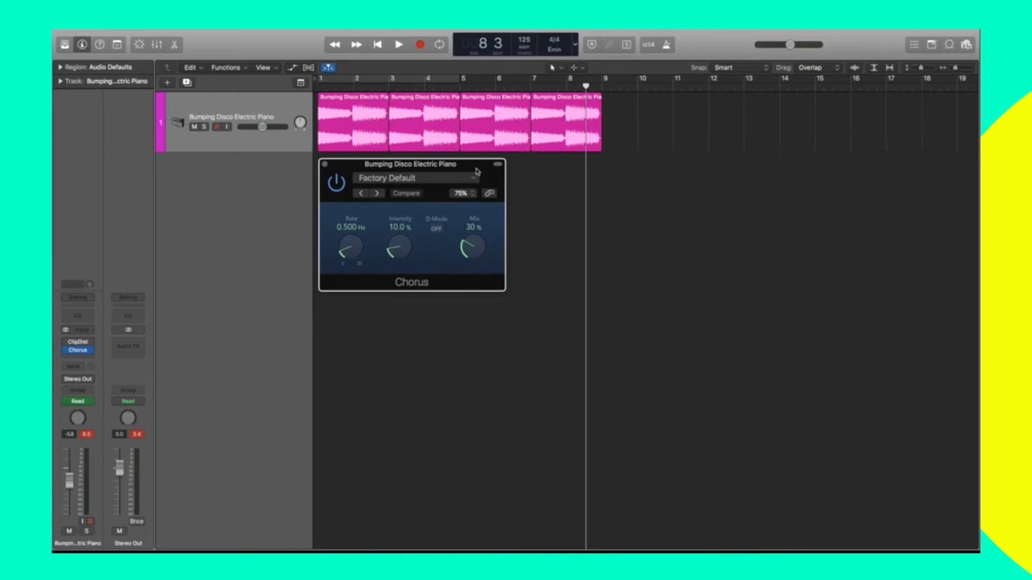
- Play from the start with the Chorus bypassed, then re-enable it and raise its mix to 59% during playback
{"action": "key", "text": "Return"}
{"action": "left_click", "coordinate": [336, 184]}
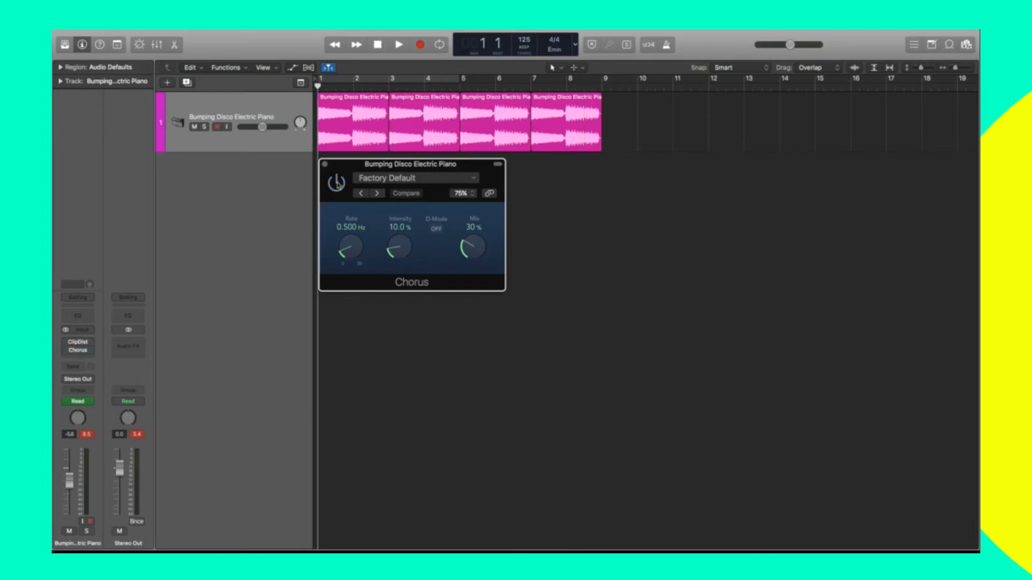
{"action": "key", "text": "space"}
{"action": "left_click", "coordinate": [336, 183]}
{"action": "left_click_drag", "start_coordinate": [482, 259], "coordinate": [475, 209]}
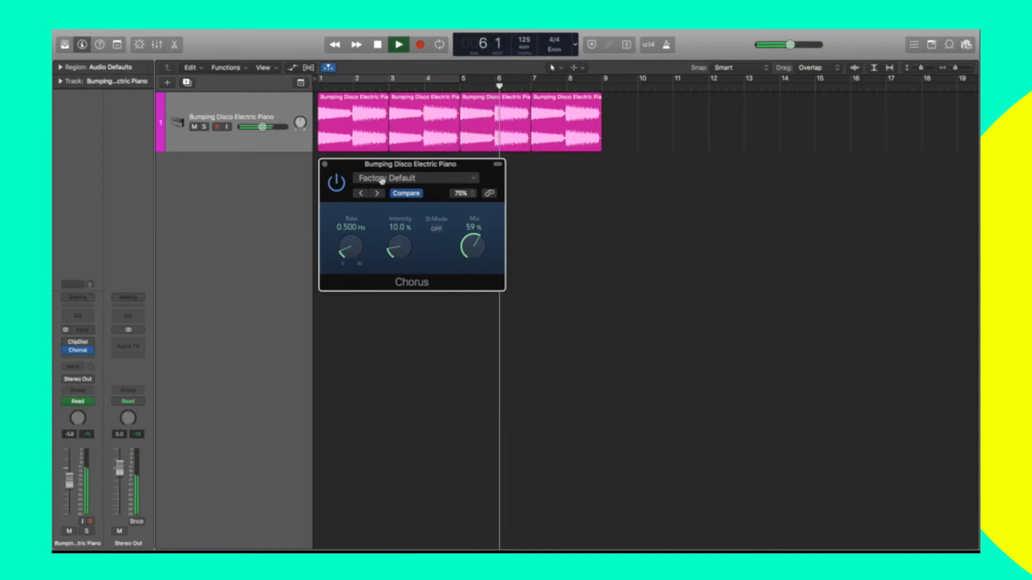
- Loop bars 1 to 5 and compare the Chorus on and bypassed, raising its mix to 68% before closing its window
{"action": "key", "text": "c"}
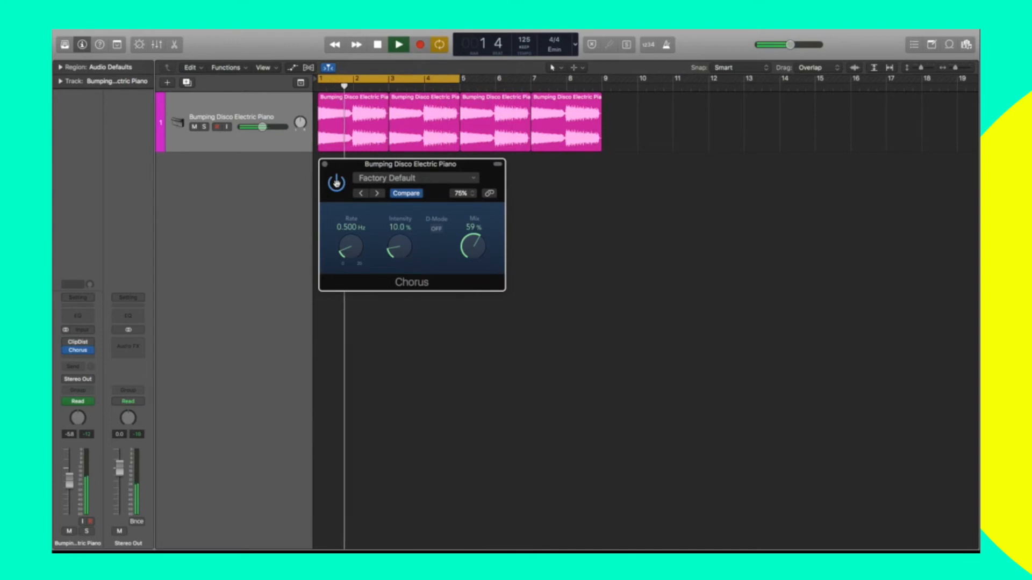
{"action": "key", "text": "space"}
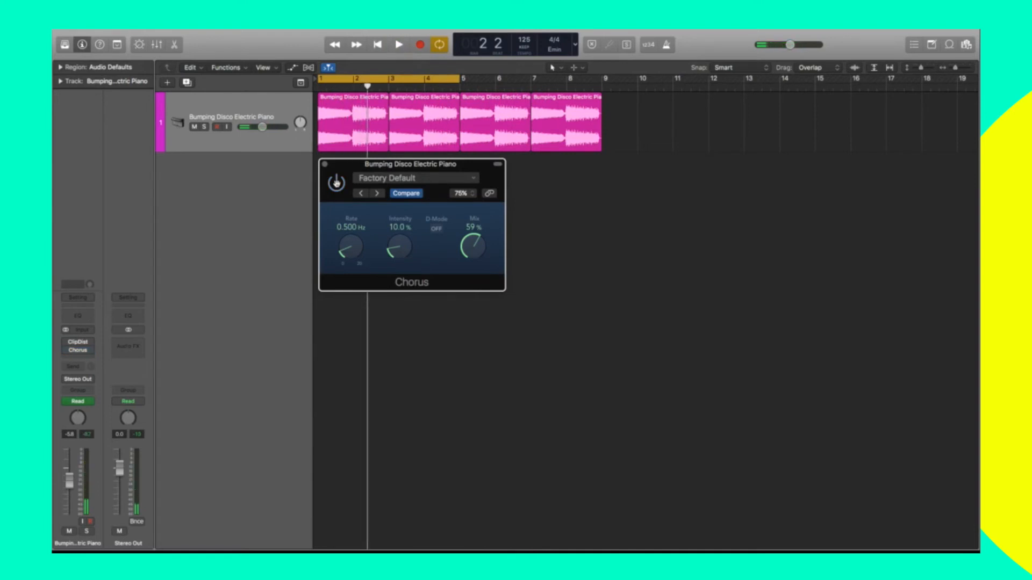
{"action": "left_click", "coordinate": [336, 182]}
{"action": "key", "text": "space"}
{"action": "left_click_drag", "start_coordinate": [474, 252], "coordinate": [478, 238]}
{"action": "key", "text": "space"}
{"action": "left_click", "coordinate": [342, 182]}
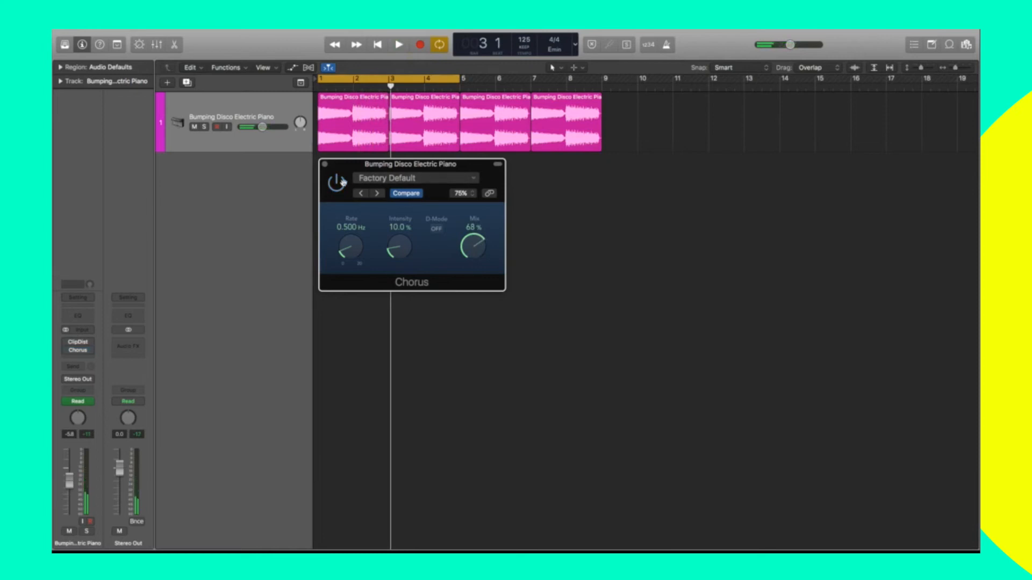
{"action": "left_click", "coordinate": [324, 164]}
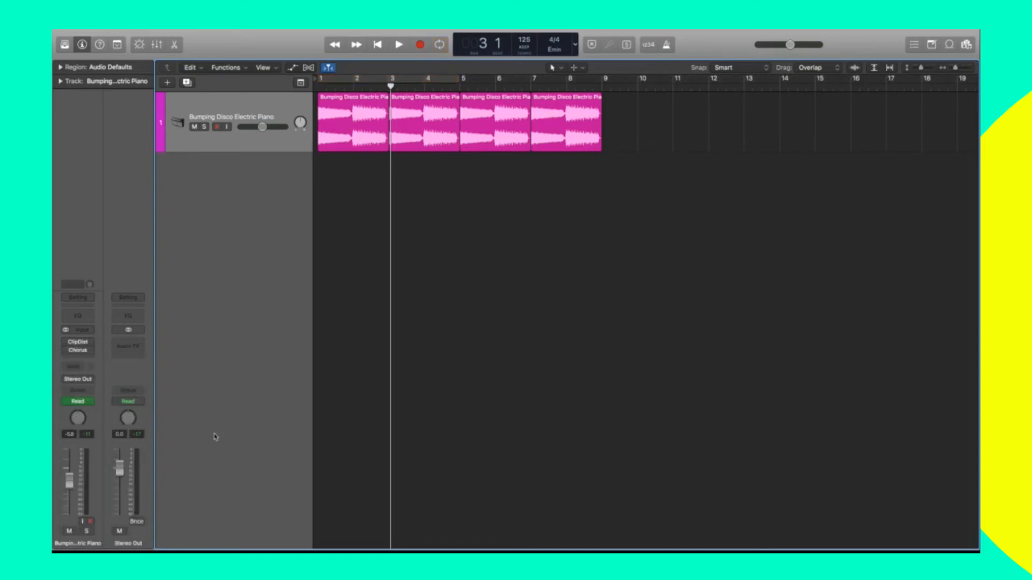
- Replace the Chorus on the electric piano track with a Pitch Shifter
{"action": "left_click", "coordinate": [87, 350]}
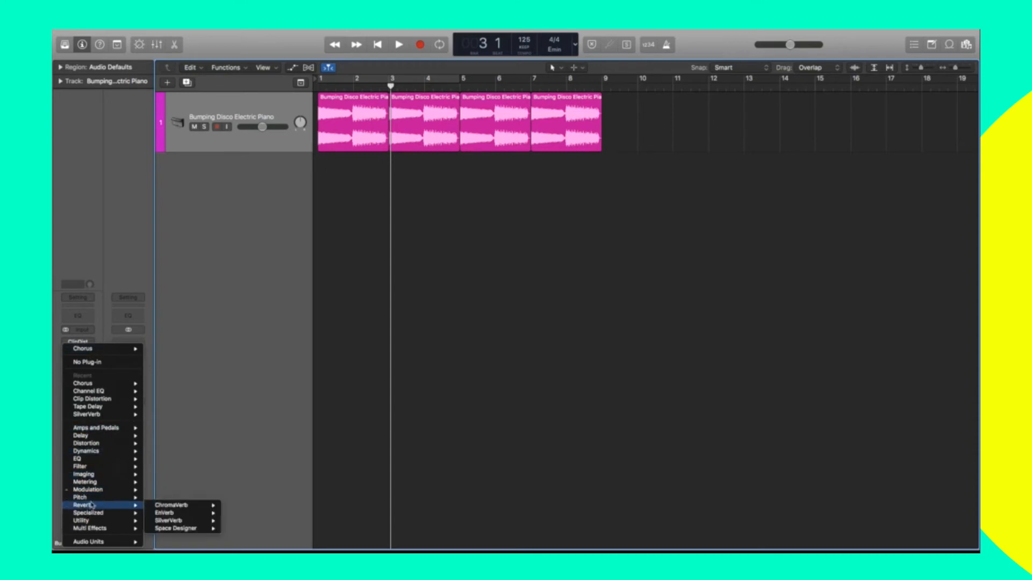
{"action": "mouse_move", "coordinate": [92, 501]}
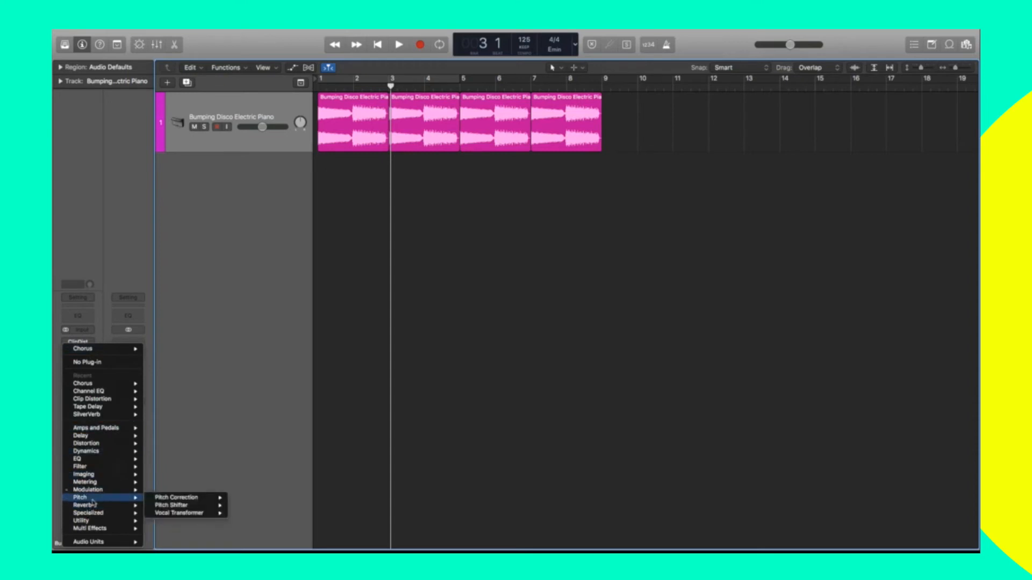
{"action": "left_click", "coordinate": [189, 507]}
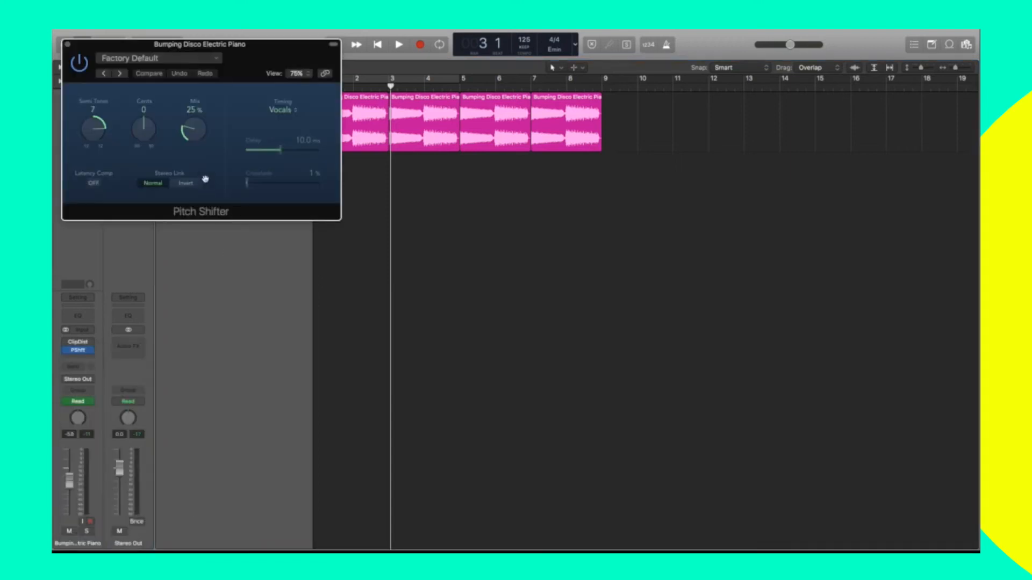
- Set the Pitch Shifter's mix to 100% and its semitones to -4, and play the track from the start
{"action": "left_click_drag", "start_coordinate": [187, 134], "coordinate": [197, 111]}
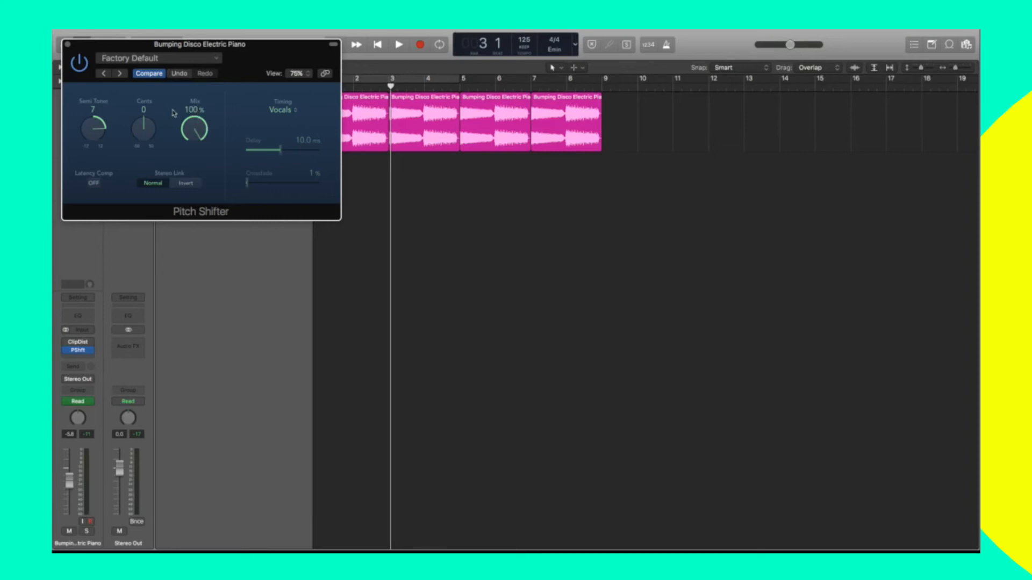
{"action": "left_click_drag", "start_coordinate": [106, 124], "coordinate": [98, 188]}
{"action": "key", "text": "Return"}
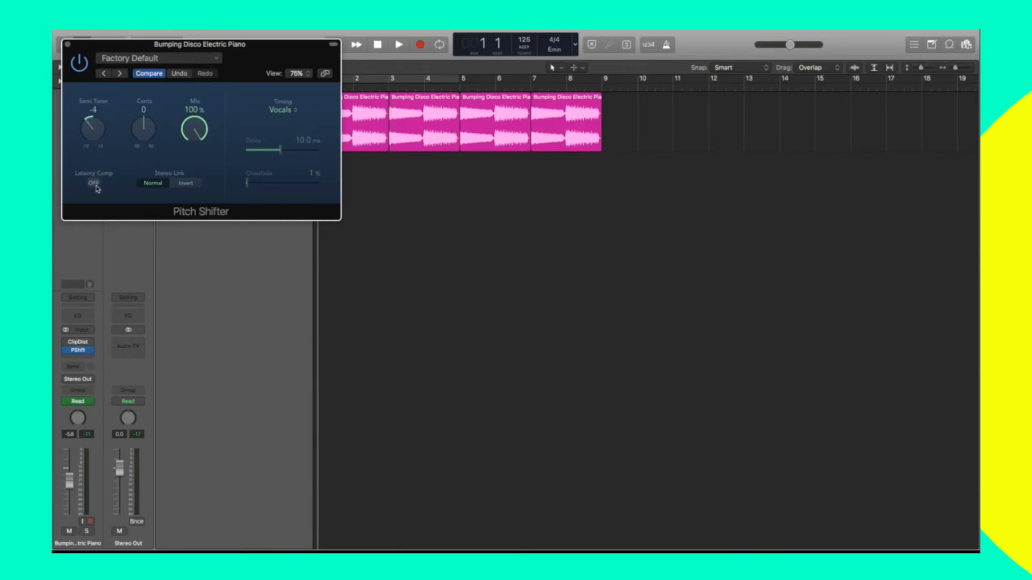
{"action": "key", "text": "space"}
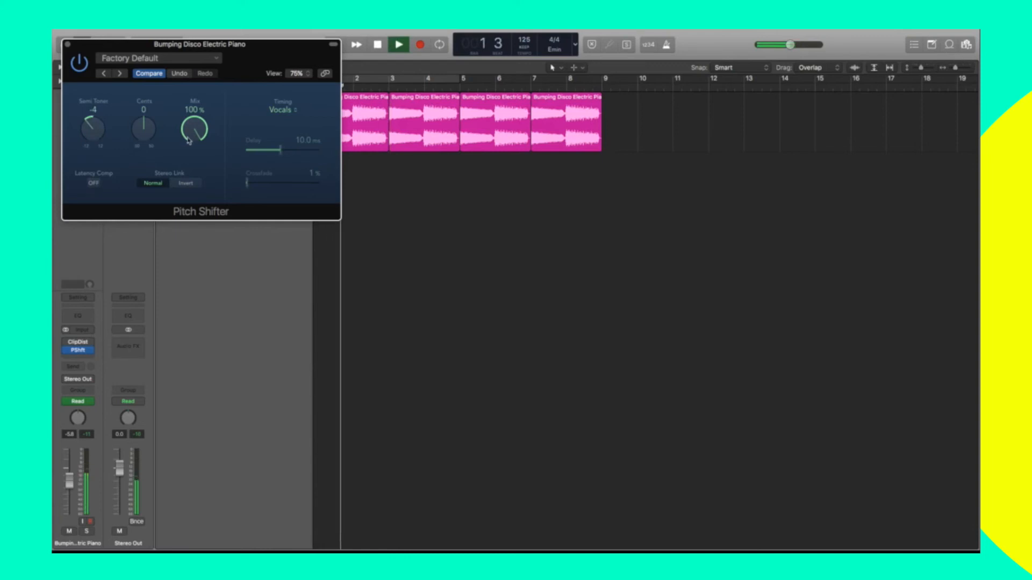
- During playback, shift the pitch to -6 and then 6 semitones, and lower the Pitch Shifter's mix to 50%
{"action": "left_click_drag", "start_coordinate": [96, 135], "coordinate": [98, 146]}
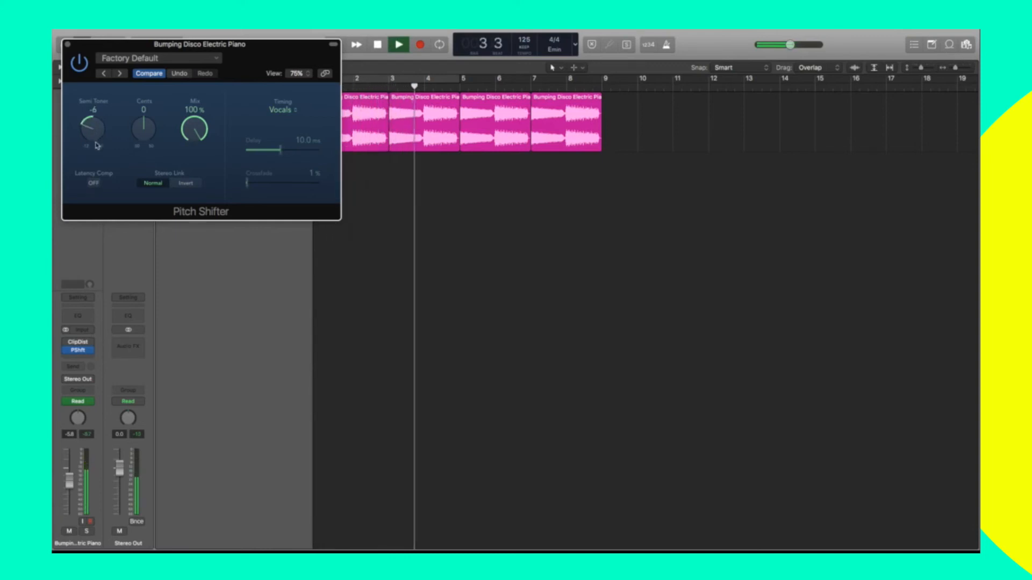
{"action": "left_click_drag", "start_coordinate": [98, 144], "coordinate": [97, 73]}
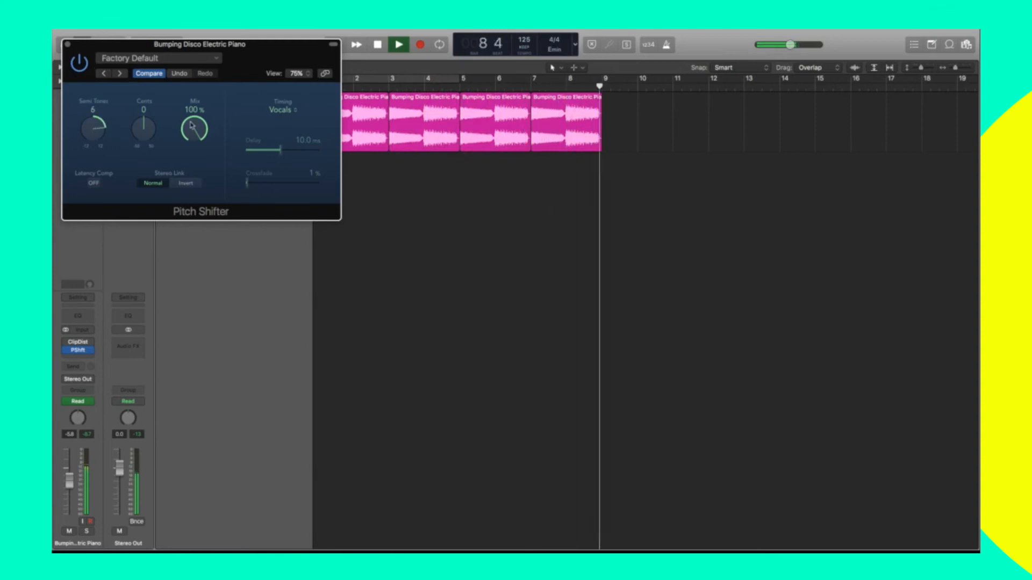
{"action": "left_click_drag", "start_coordinate": [192, 126], "coordinate": [199, 245]}
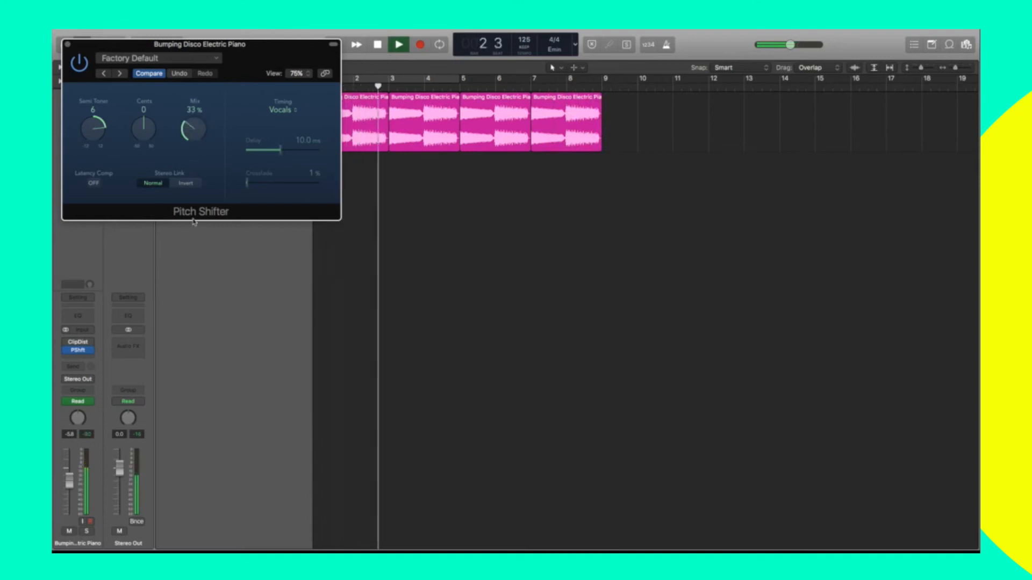
{"action": "left_click_drag", "start_coordinate": [193, 221], "coordinate": [195, 197]}
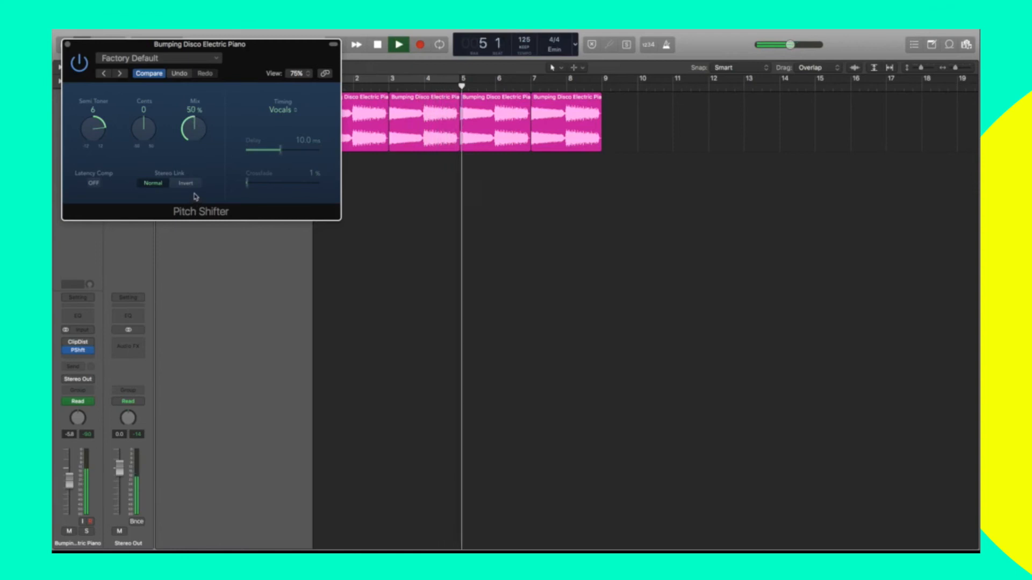
- Stop playback and move the Pitch Shifter window below the regions, leaving no region selected
{"action": "left_click", "coordinate": [426, 107]}
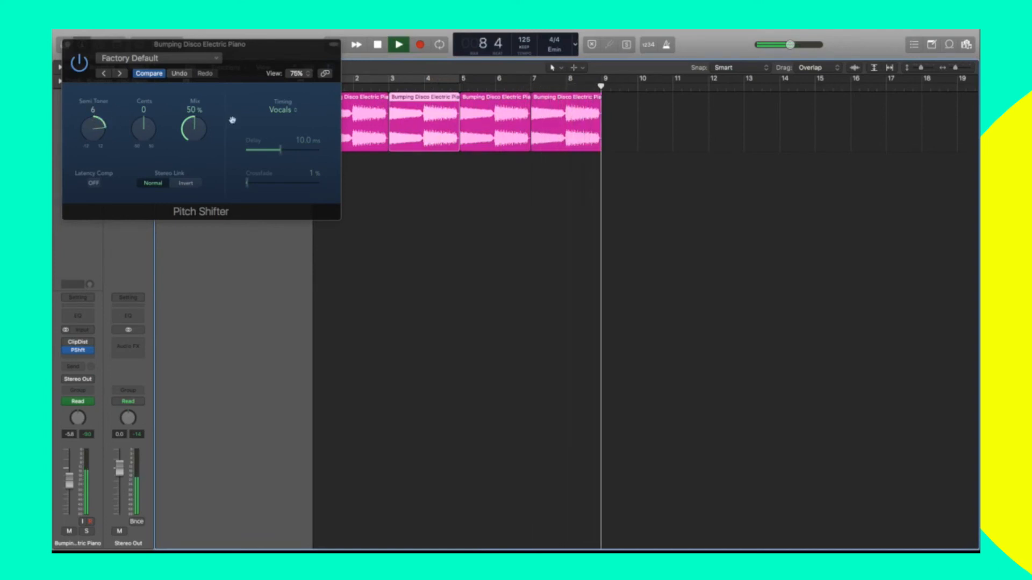
{"action": "key", "text": "space"}
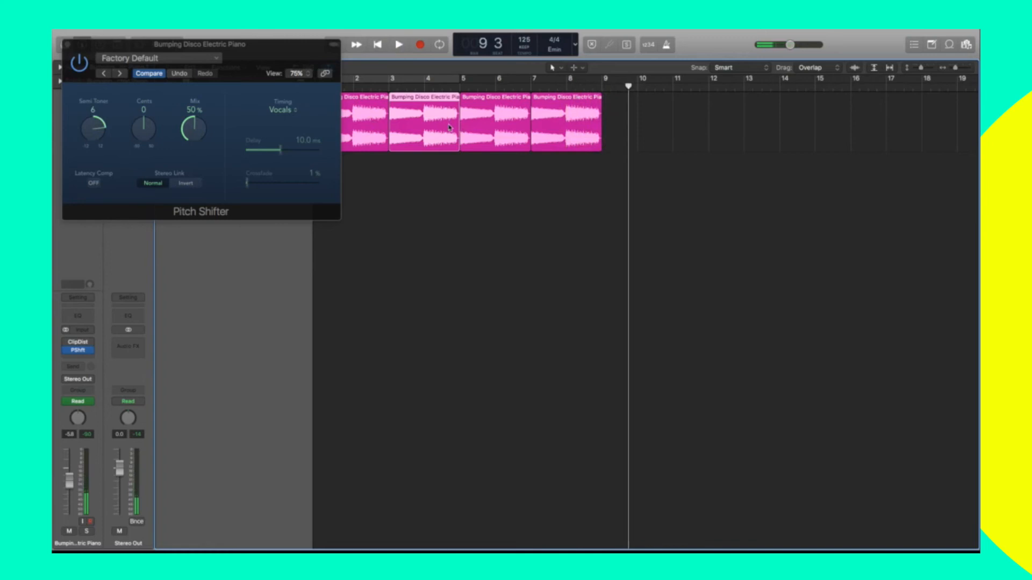
{"action": "left_click_drag", "start_coordinate": [257, 56], "coordinate": [381, 199]}
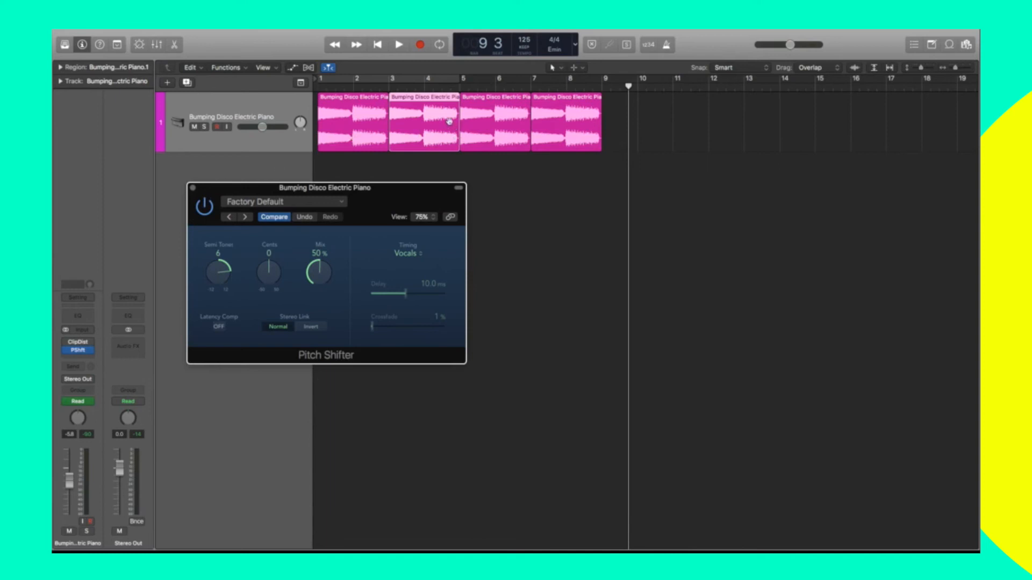
{"action": "left_click", "coordinate": [325, 170]}
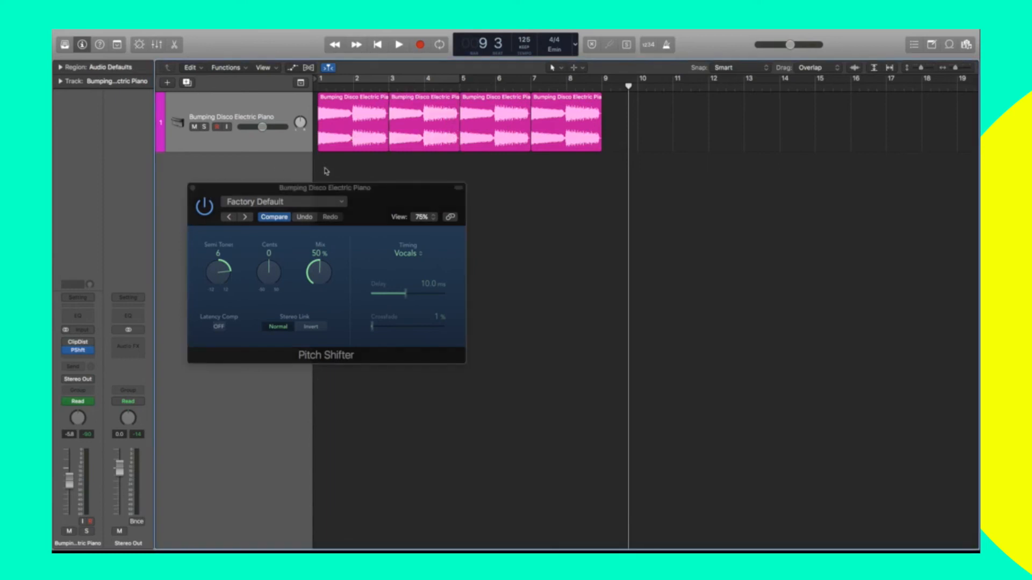
- Set the Pitch Shifter's semitones to 0, readjust its mix and semitones, and close its window
{"action": "left_click_drag", "start_coordinate": [218, 263], "coordinate": [223, 305]}
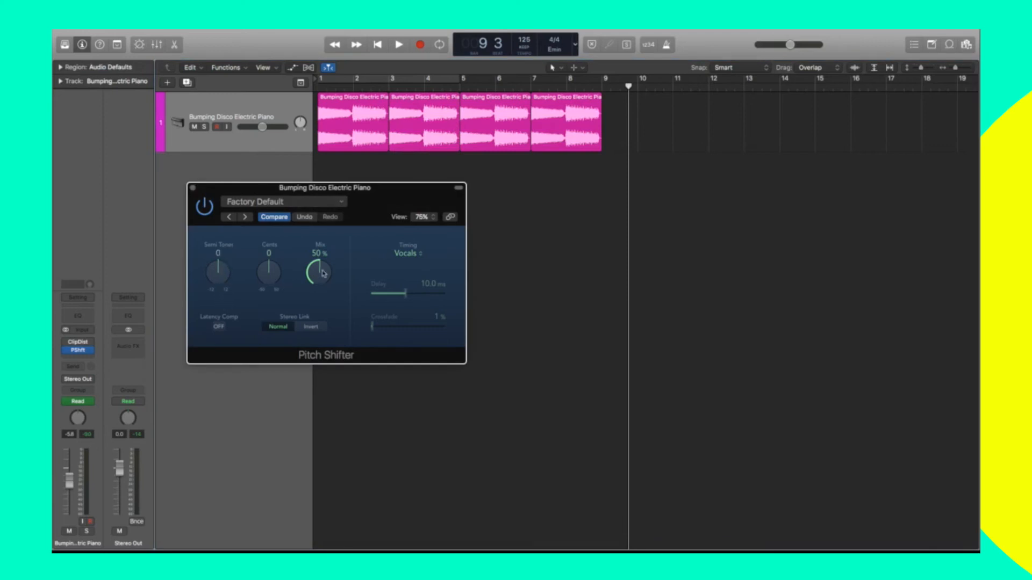
{"action": "left_click_drag", "start_coordinate": [323, 273], "coordinate": [321, 176]}
{"action": "left_click_drag", "start_coordinate": [215, 268], "coordinate": [218, 279]}
{"action": "left_click", "coordinate": [193, 189]}
- Replace the Pitch Shifter with a Compressor and close the Compressor's window
{"action": "left_click", "coordinate": [78, 350]}
{"action": "mouse_move", "coordinate": [97, 456]}
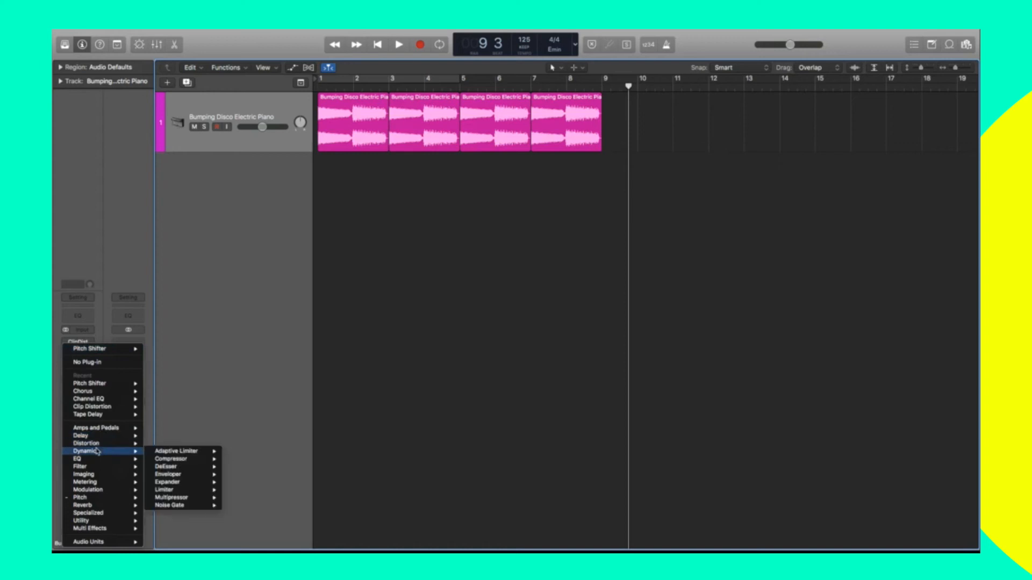
{"action": "left_click", "coordinate": [184, 461]}
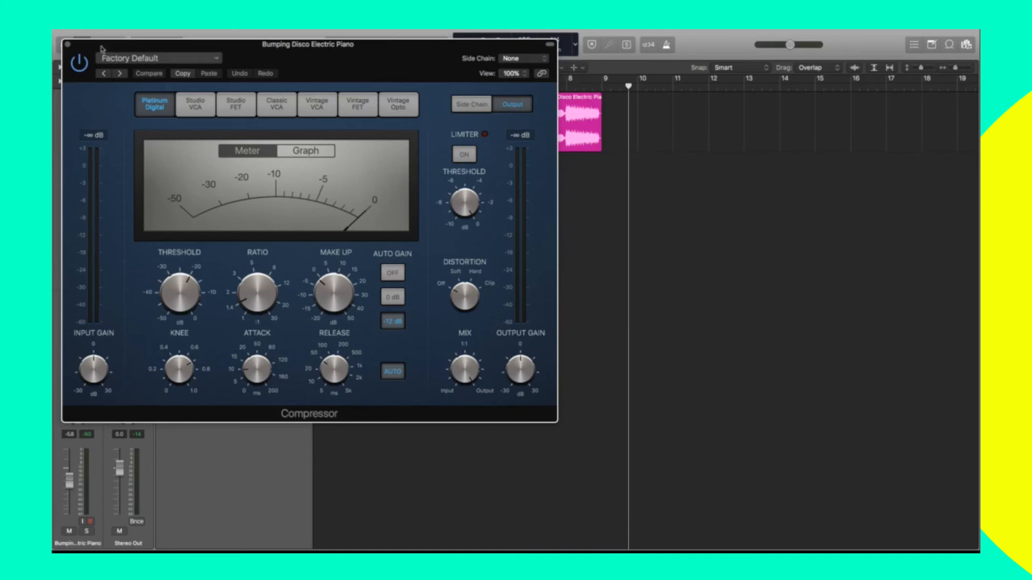
{"action": "left_click", "coordinate": [66, 46]}
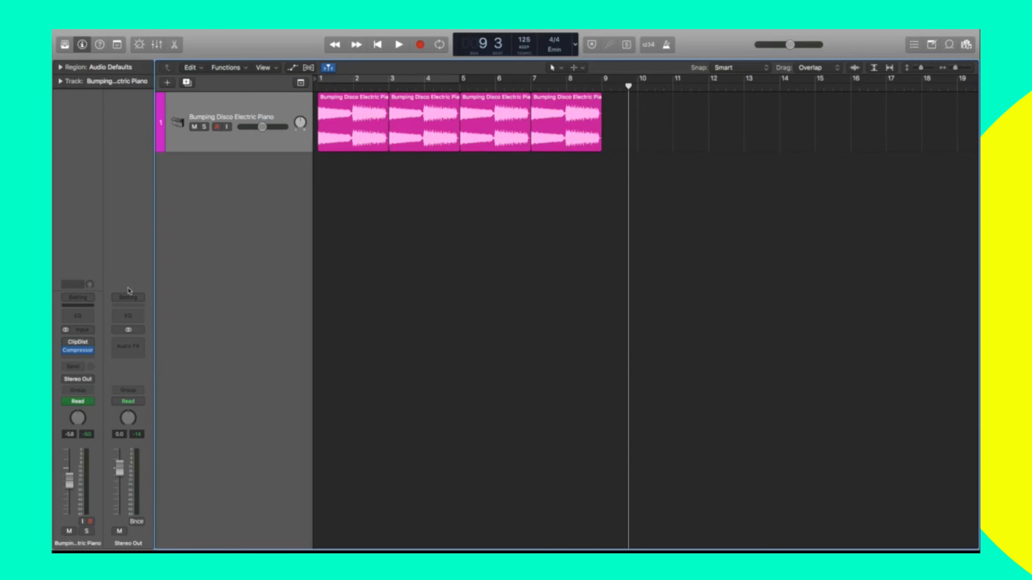
- Replace the Compressor on the electric piano track with a Stereo Spread plug-in
{"action": "mouse_move", "coordinate": [91, 353]}
{"action": "left_click", "coordinate": [91, 352]}
{"action": "left_click", "coordinate": [202, 349]}
{"action": "mouse_move", "coordinate": [92, 352]}
{"action": "left_click", "coordinate": [91, 352]}
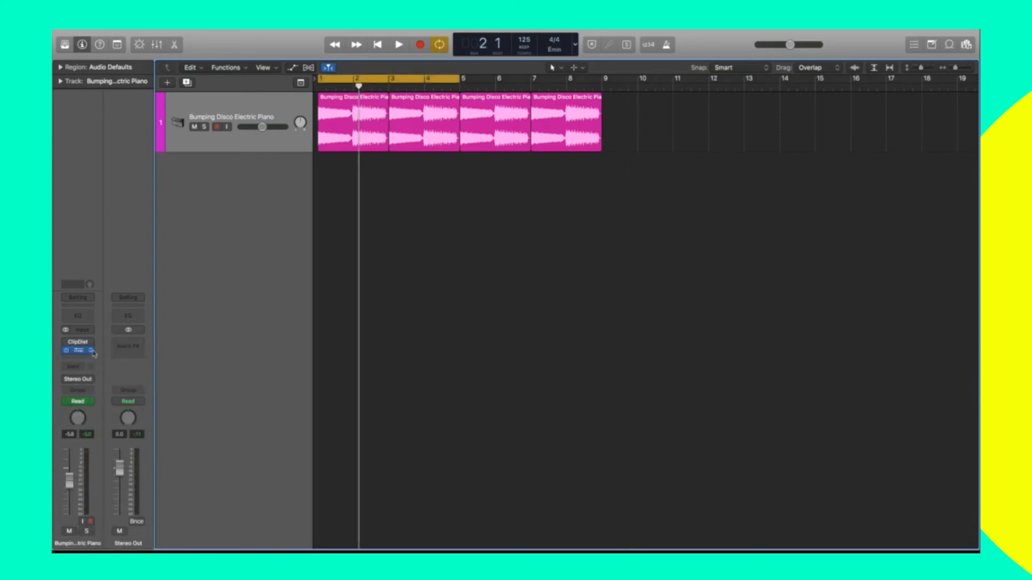
- Replace the Stereo Spread on the electric piano track with a Flanger
{"action": "left_click", "coordinate": [92, 350]}
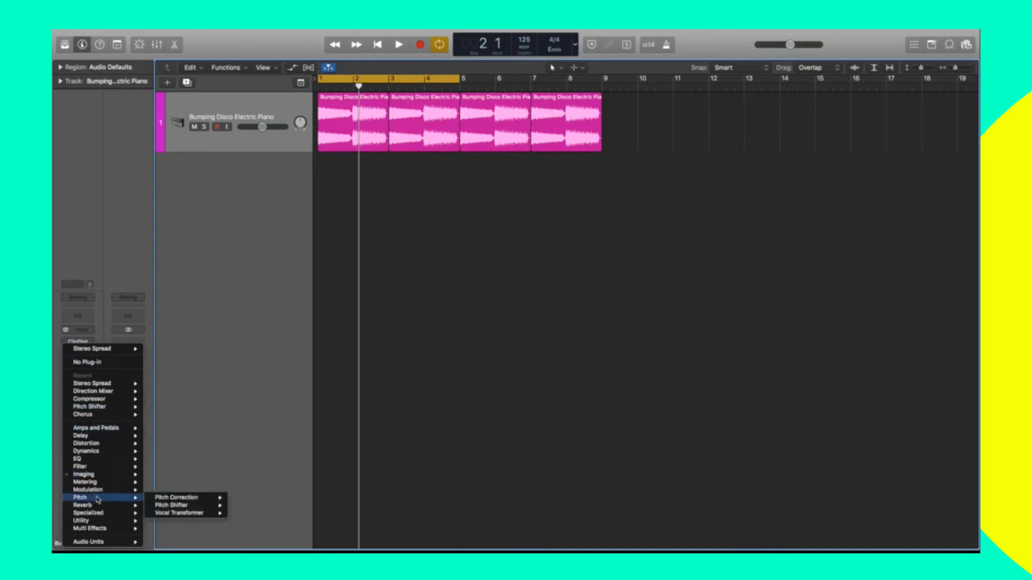
{"action": "mouse_move", "coordinate": [104, 490]}
{"action": "mouse_move", "coordinate": [189, 497]}
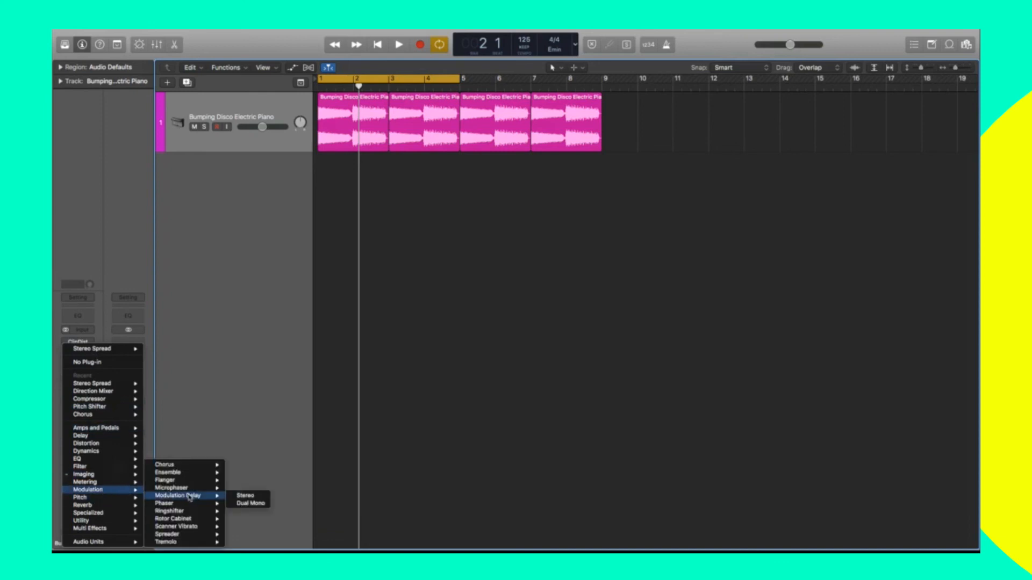
{"action": "left_click", "coordinate": [178, 481]}
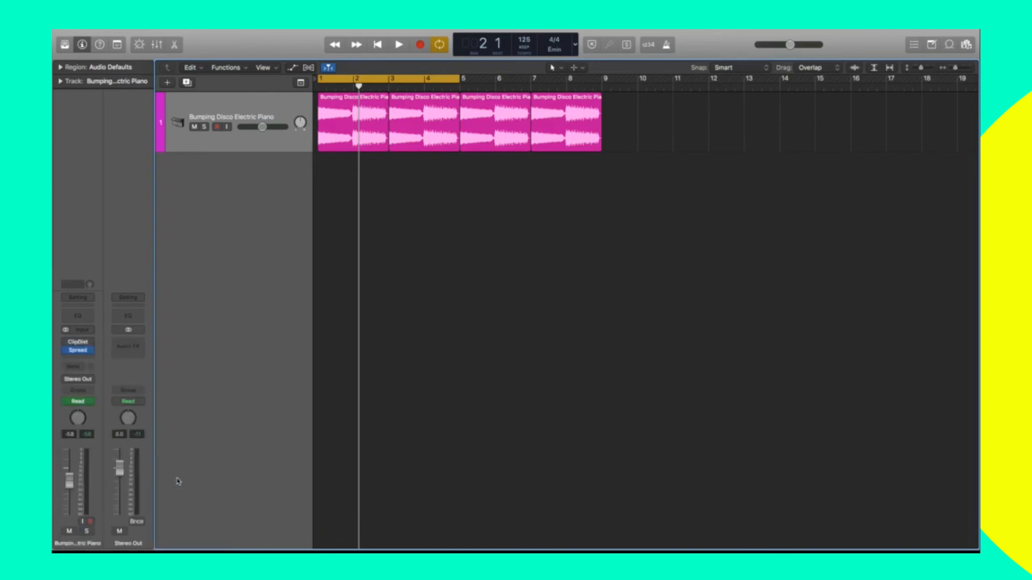
- Play the looped section from the start and switch the Flanger to its next preset
{"action": "key", "text": "space"}
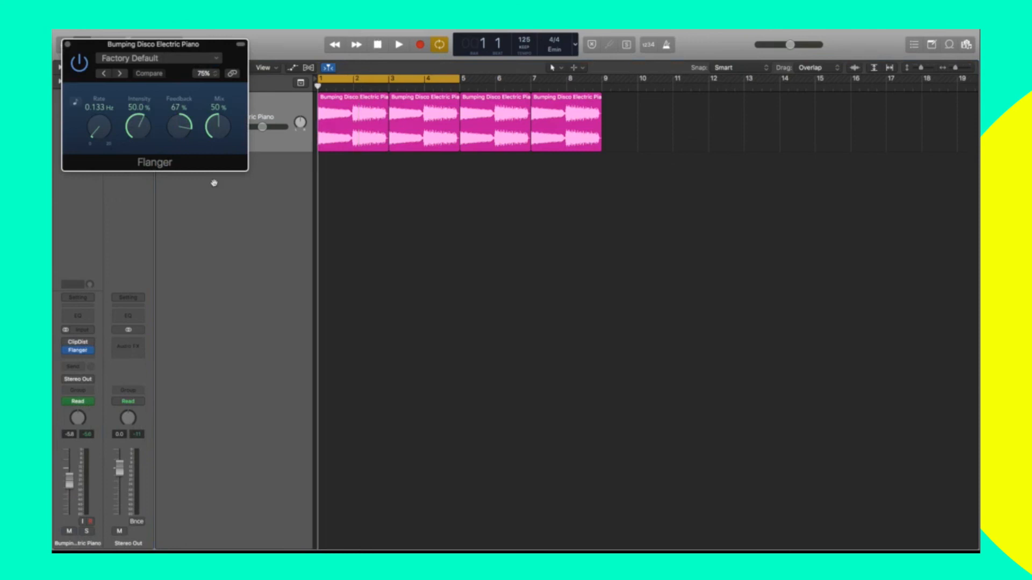
{"action": "key", "text": "space"}
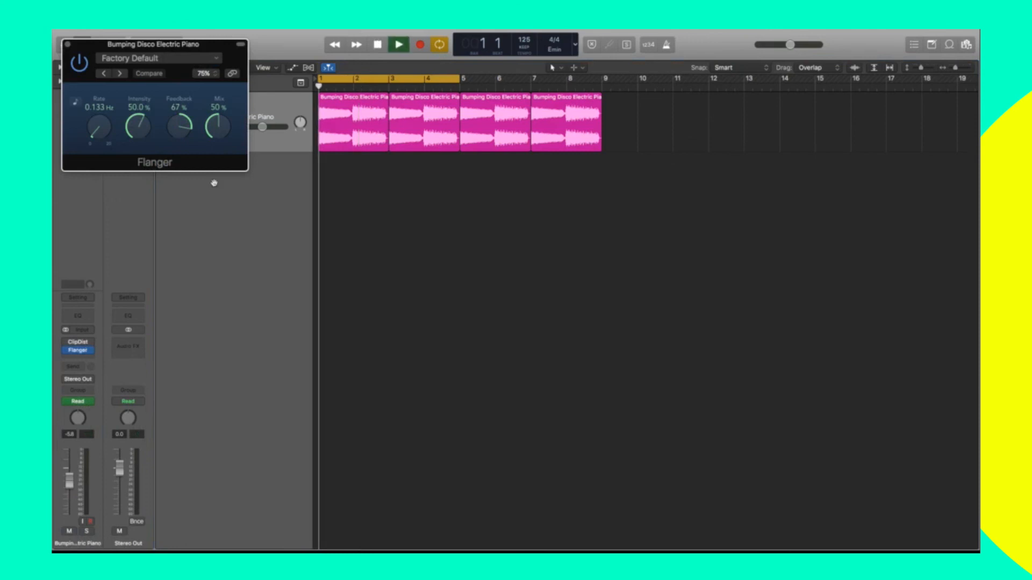
{"action": "left_click", "coordinate": [119, 74]}
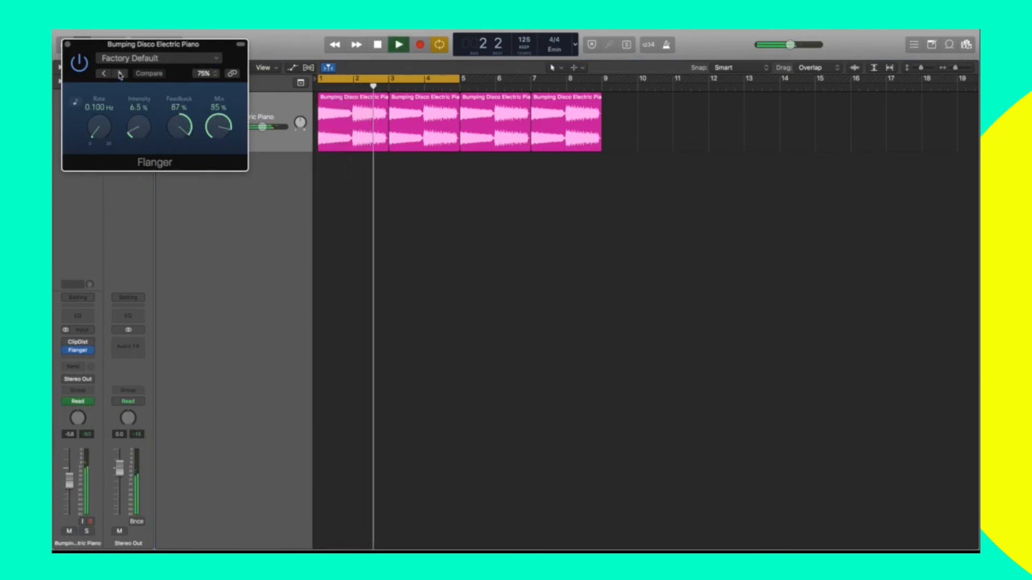
- Audition the Flanger's following presets on the electric piano, going through Intensity Tuned Flange to Notch Flanger
{"action": "left_click", "coordinate": [120, 75]}
{"action": "left_click", "coordinate": [119, 74]}
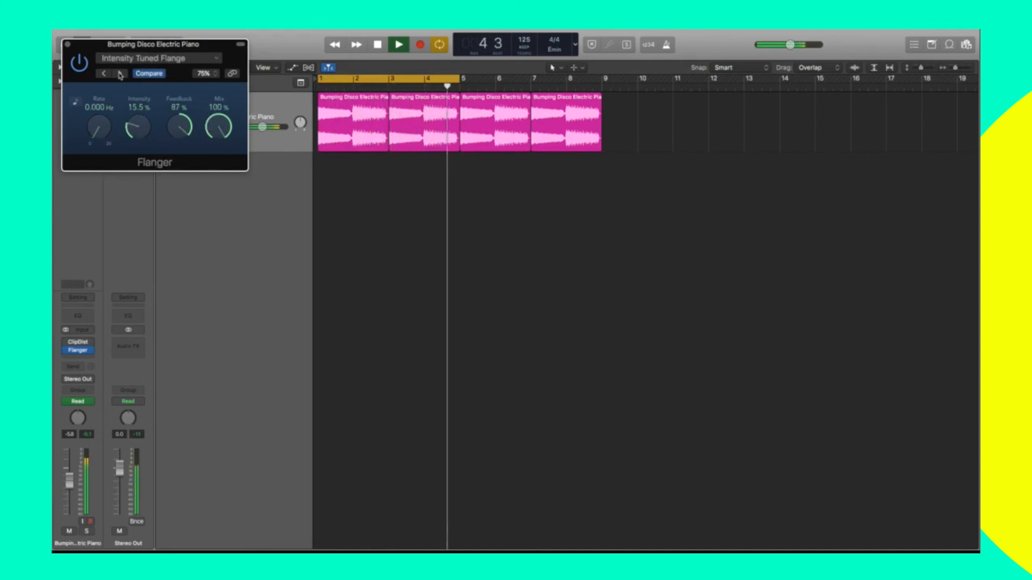
{"action": "left_click", "coordinate": [119, 74]}
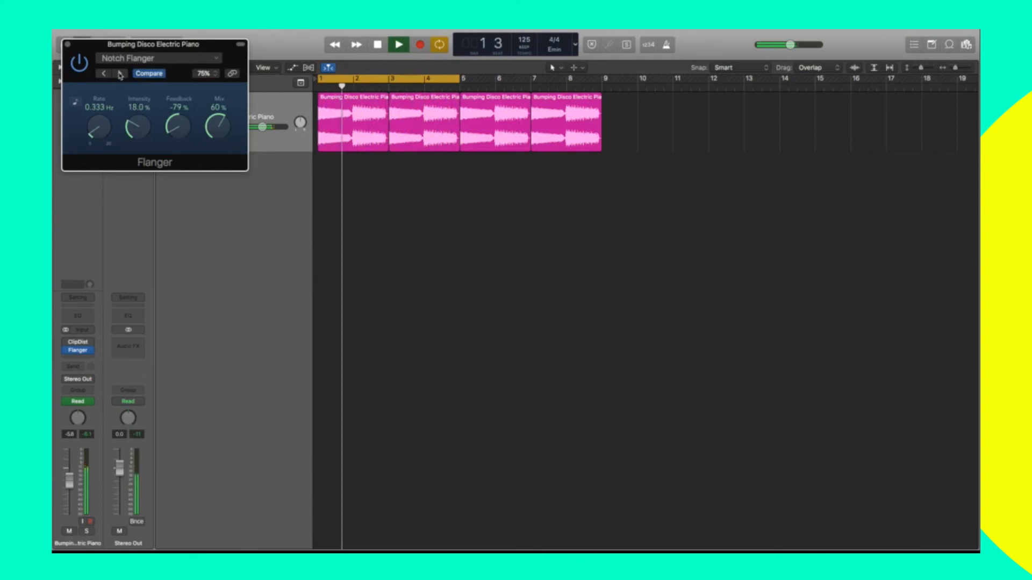
- Set the Flanger's mix to 85%, intensity to 44% and feedback to -77%, and raise its rate slightly
{"action": "left_click_drag", "start_coordinate": [219, 127], "coordinate": [224, 85]}
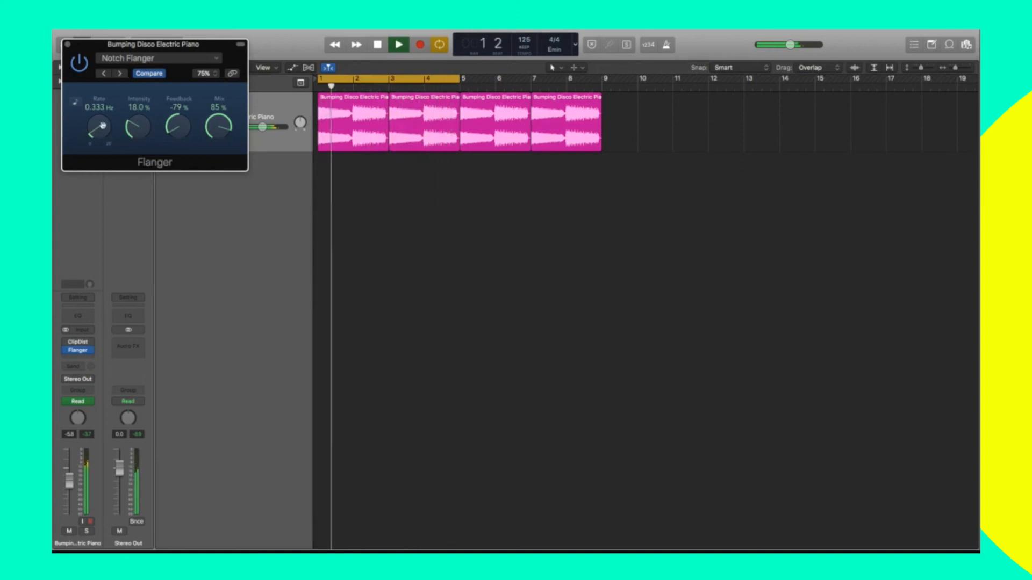
{"action": "left_click_drag", "start_coordinate": [131, 124], "coordinate": [157, 88]}
{"action": "mouse_move", "coordinate": [183, 126]}
{"action": "left_mouse_down"}
{"action": "mouse_move", "coordinate": [193, 89]}
{"action": "mouse_move", "coordinate": [191, 150]}
{"action": "mouse_move", "coordinate": [191, 131]}
{"action": "left_mouse_up"}
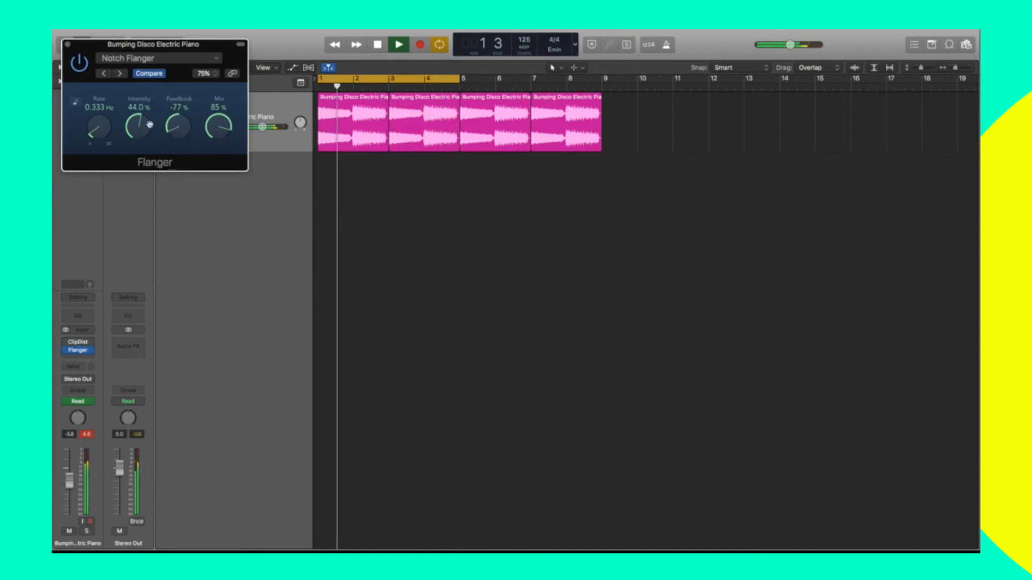
{"action": "mouse_move", "coordinate": [99, 117]}
{"action": "left_mouse_down"}
{"action": "mouse_move", "coordinate": [106, 141]}
{"action": "mouse_move", "coordinate": [109, 110]}
{"action": "left_mouse_up"}
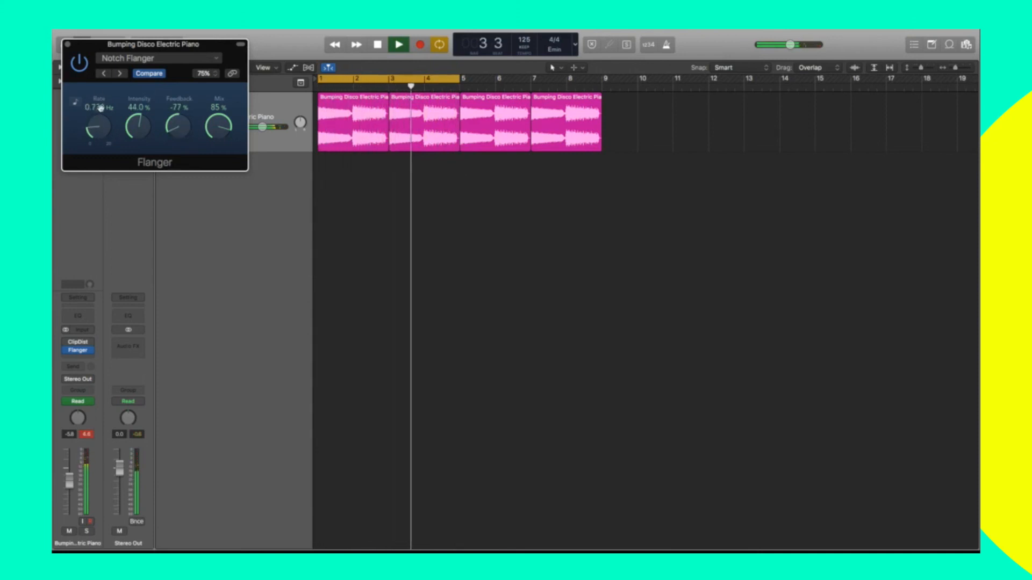
- Advance the modulation effect to its next preset and close the Phaser's window
{"action": "left_click", "coordinate": [121, 75]}
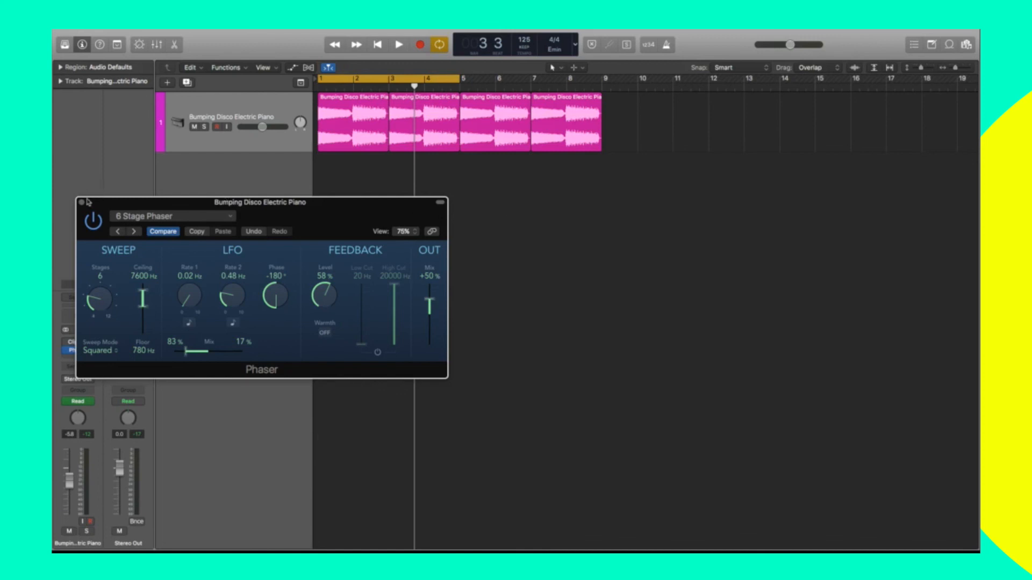
{"action": "key", "text": "super+w"}
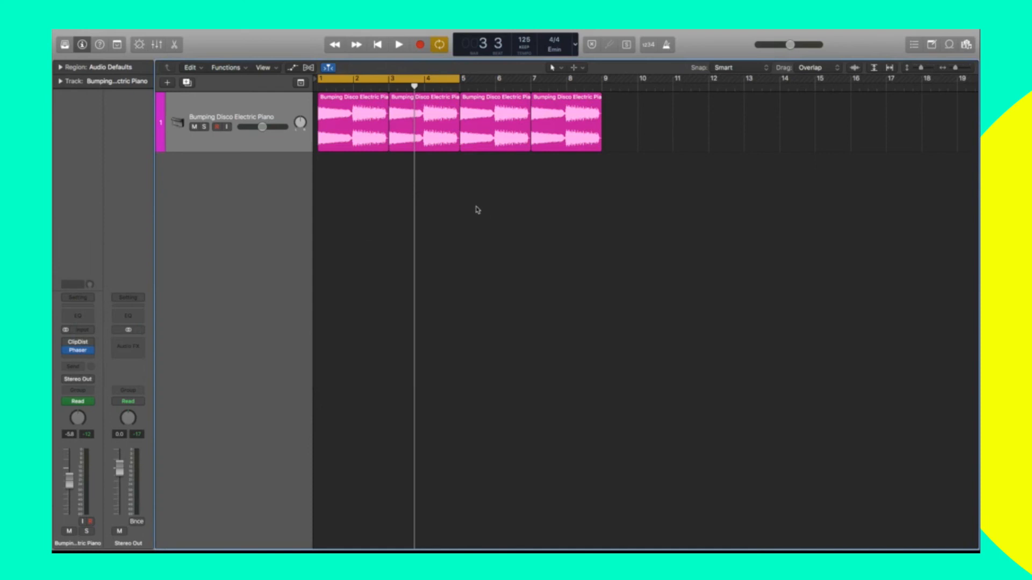